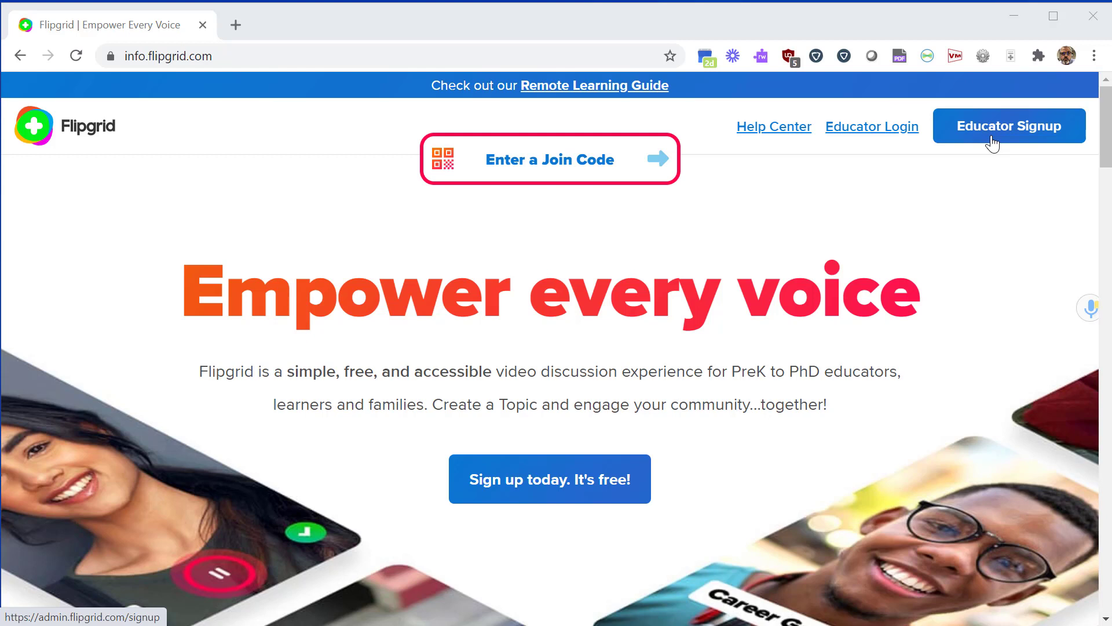
# Sign in as an educator from info.flipgrid.com to reach the Groups list.
pyautogui.click(874, 139)
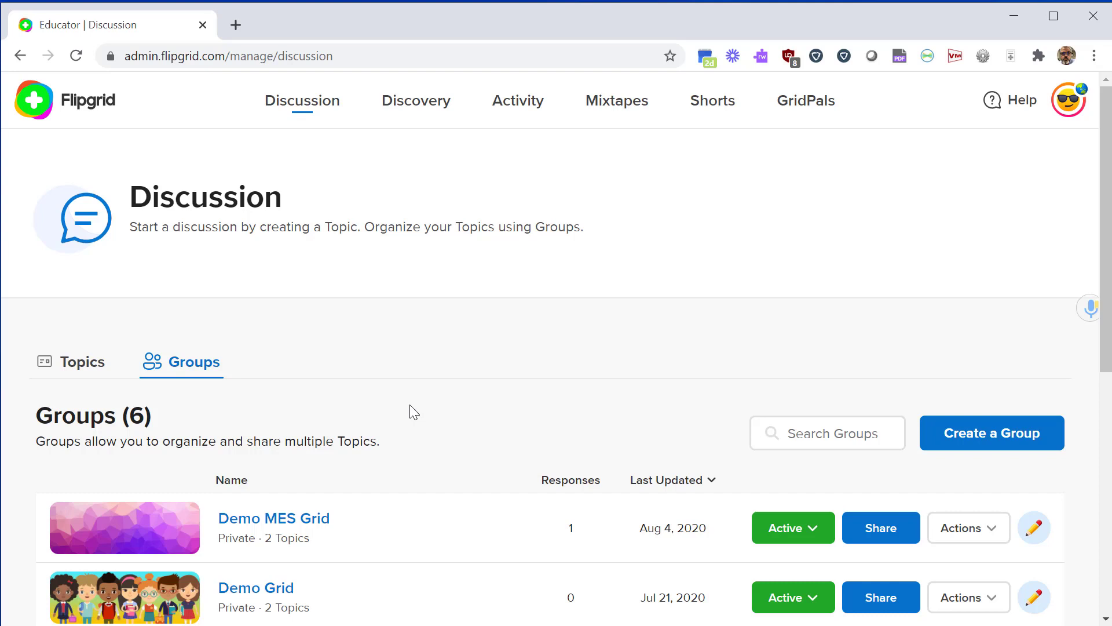
# Switch between the Topics and Groups lists to review the existing six groups.
pyautogui.click(105, 369)
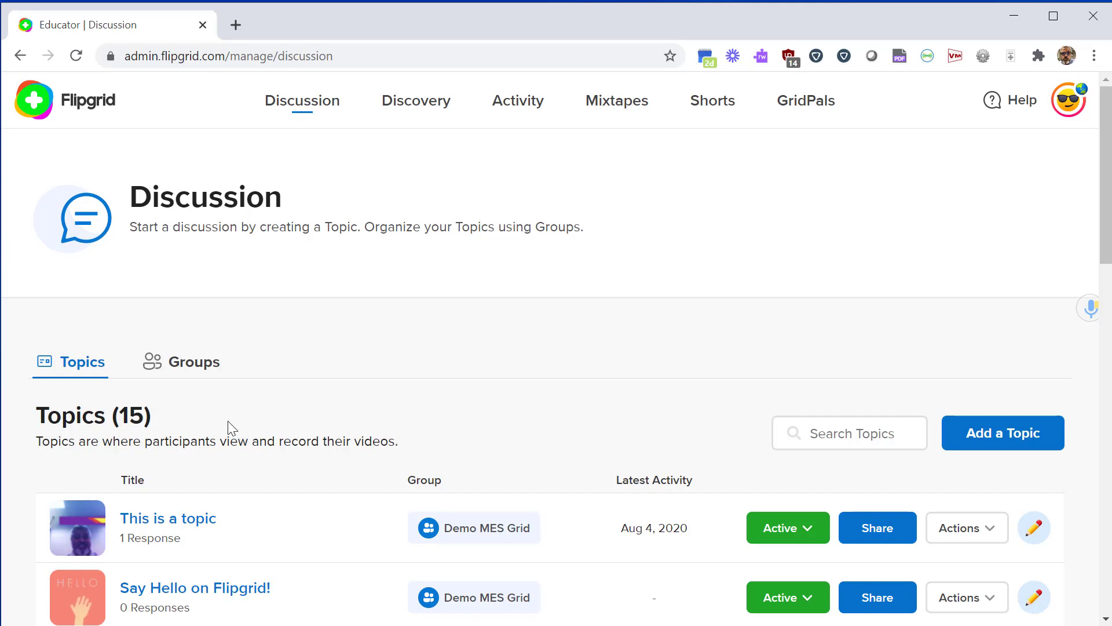
pyautogui.click(183, 368)
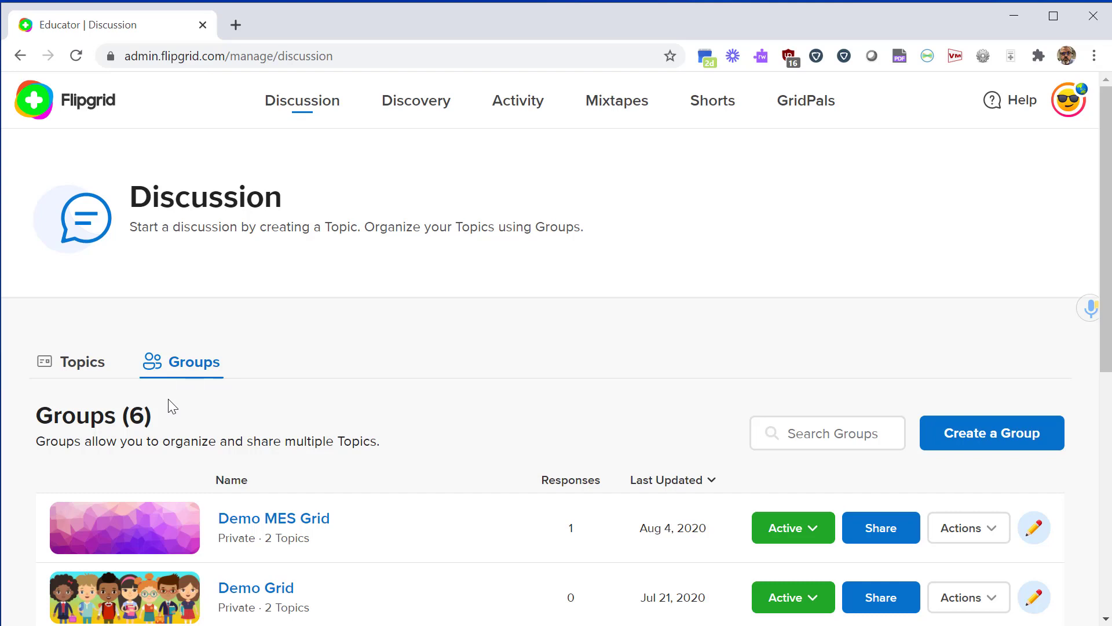
pyautogui.click(95, 377)
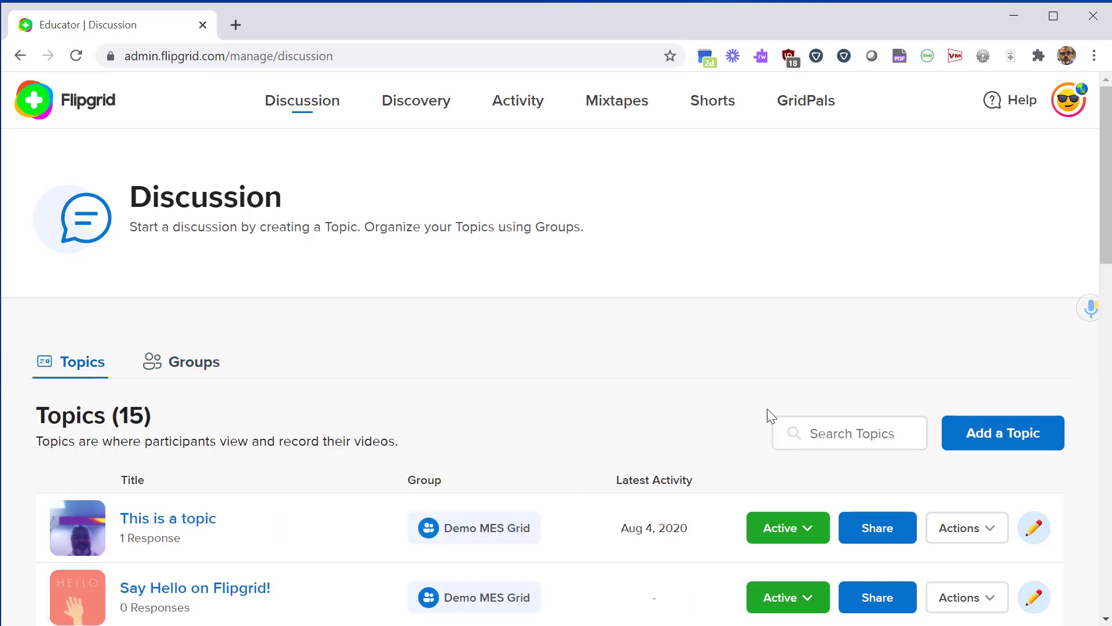
pyautogui.click(200, 370)
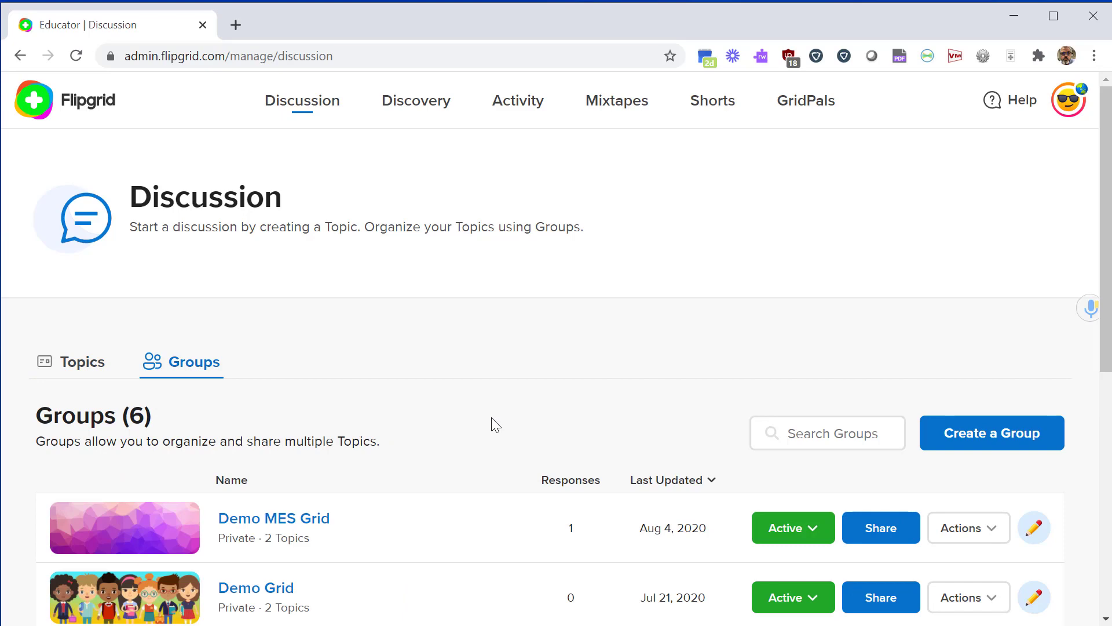
pyautogui.click(989, 450)
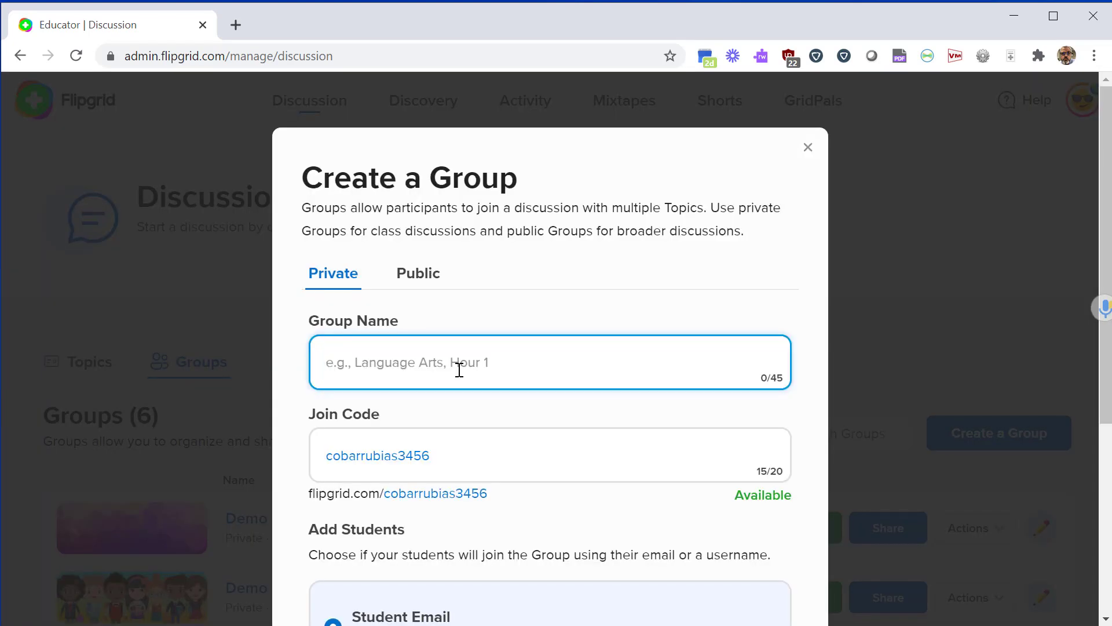
pyautogui.write('Sample Group')
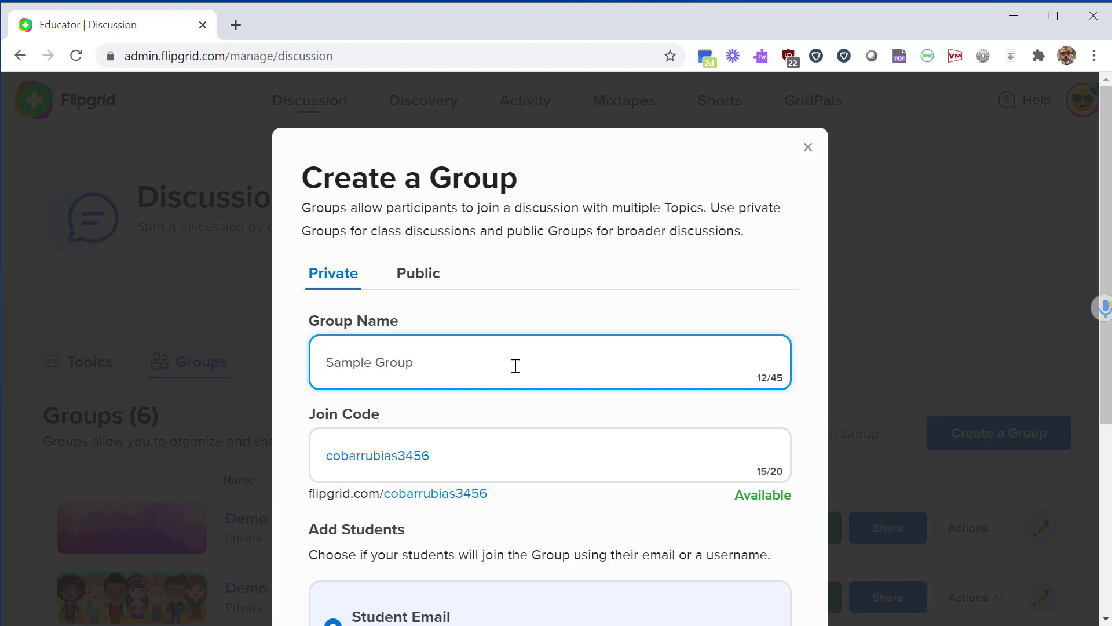
pyautogui.scroll(-3, 461, 394)
pyautogui.doubleClick(373, 273)
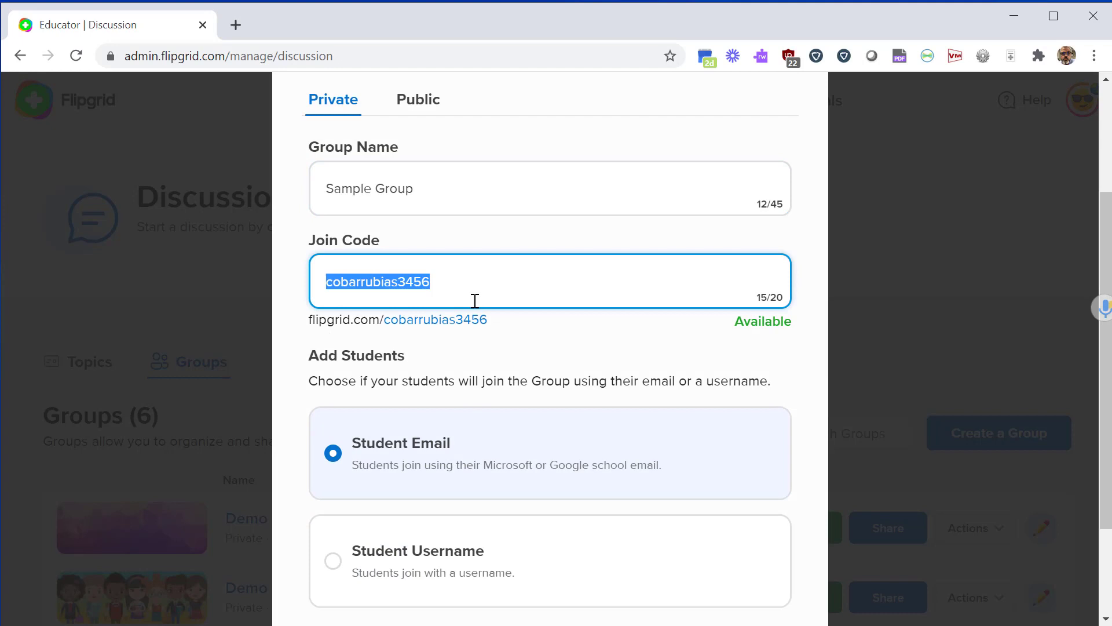
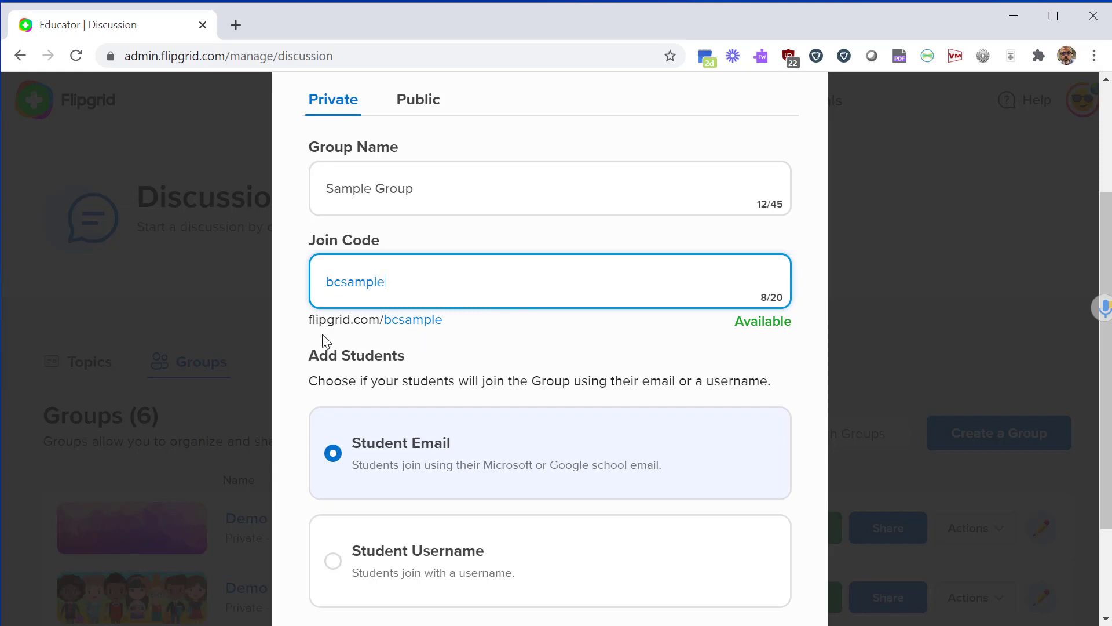
pyautogui.moveTo(313, 319); pyautogui.dragTo(479, 325)
pyautogui.click(513, 354)
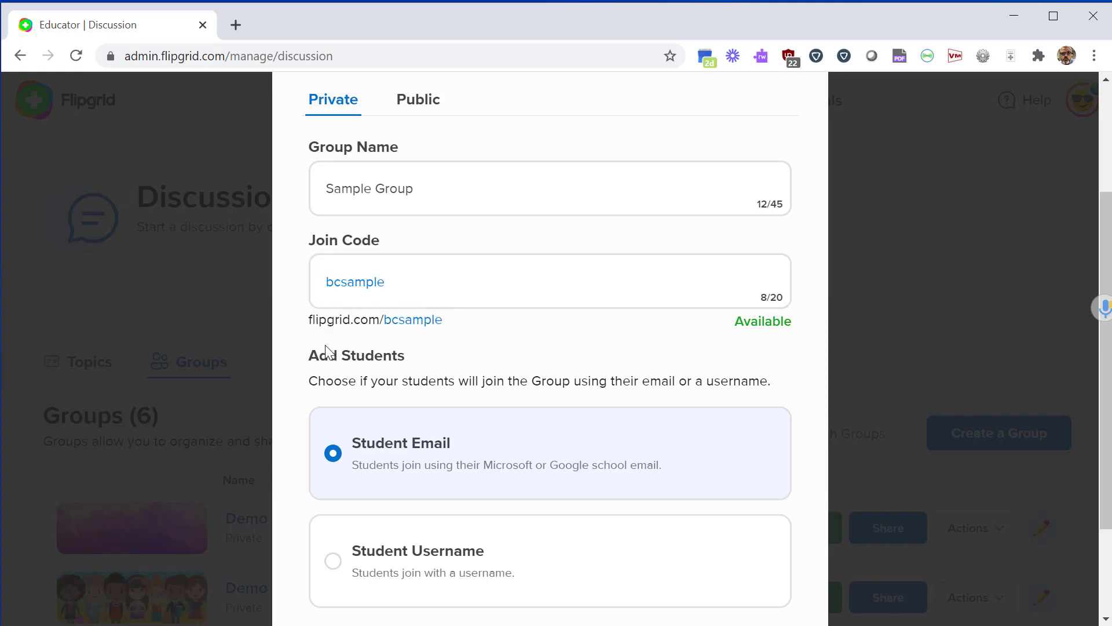
# Keep Student Email as the join method after briefly trying Student Username.
pyautogui.scroll(-3, 486, 350)
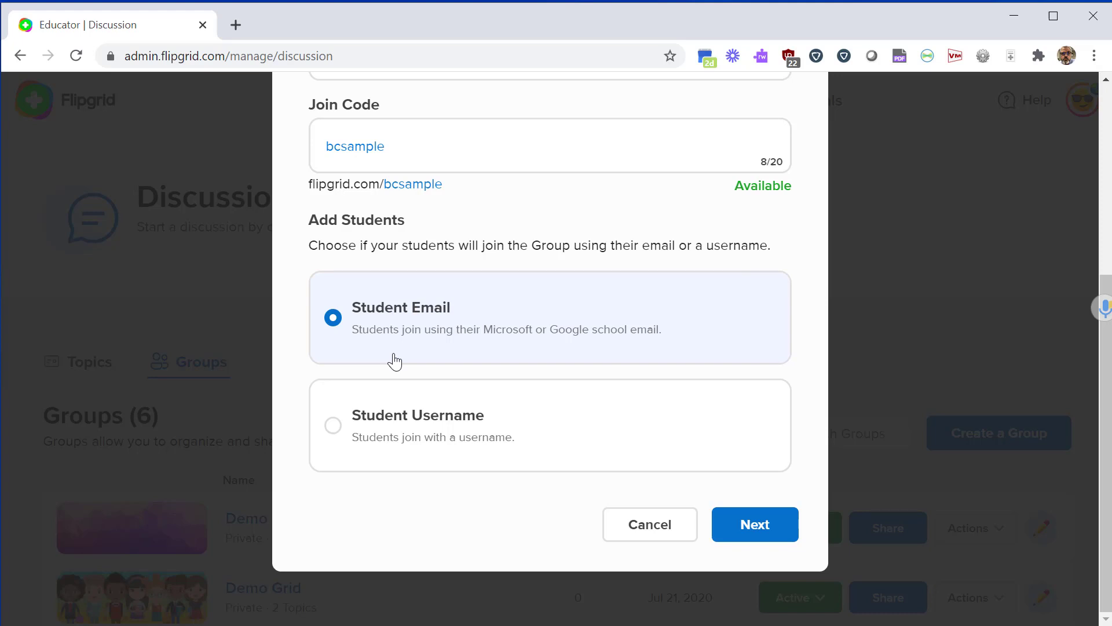
pyautogui.click(407, 425)
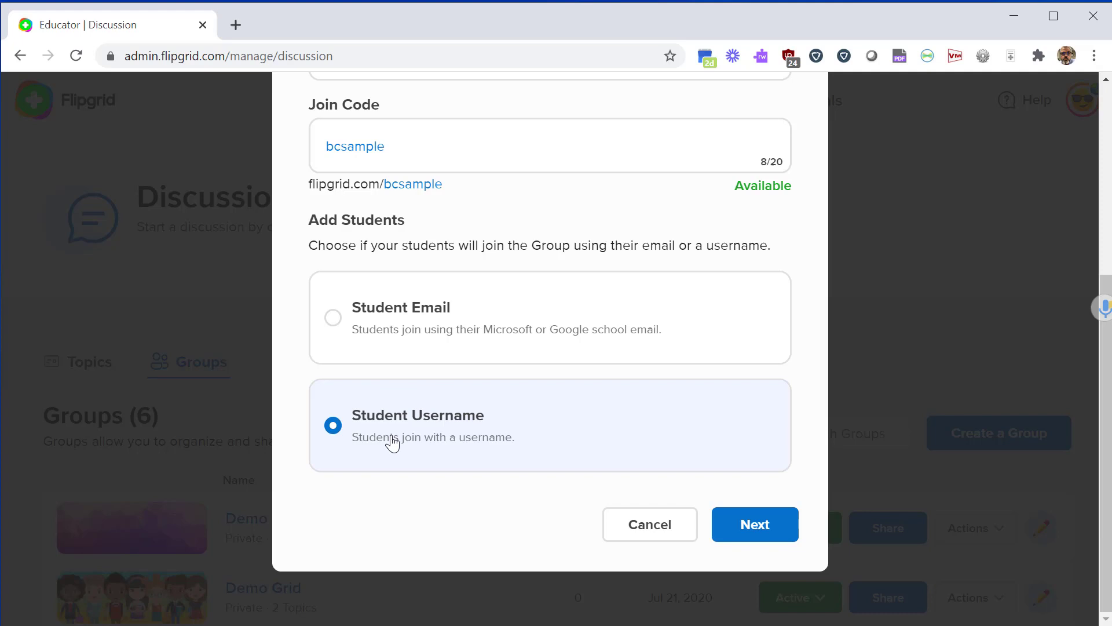
pyautogui.click(393, 333)
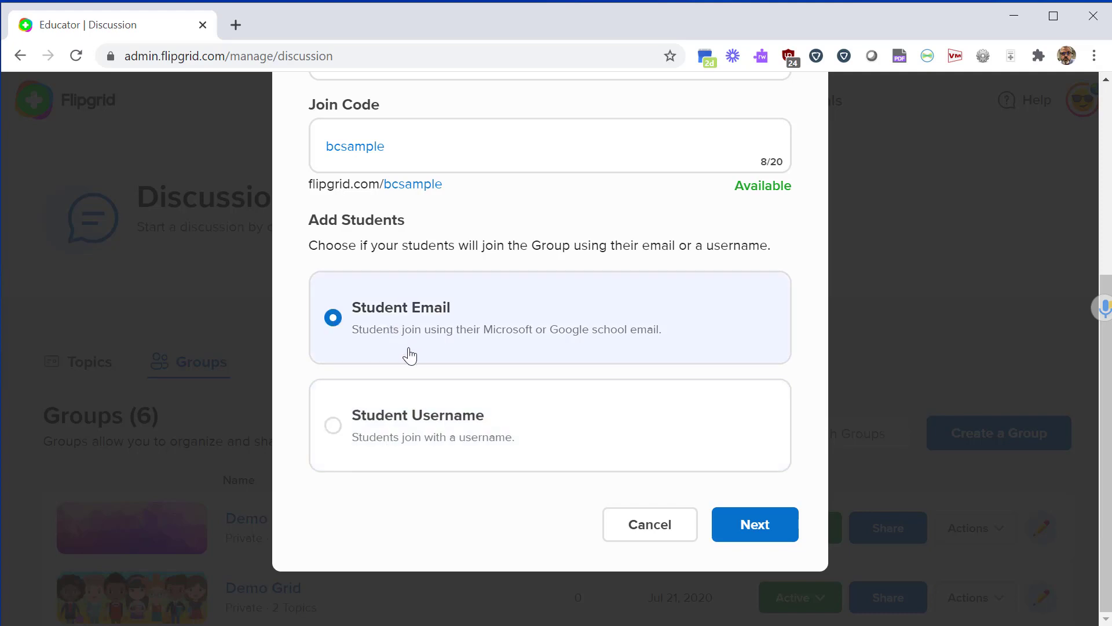
pyautogui.click(766, 530)
pyautogui.click(430, 384)
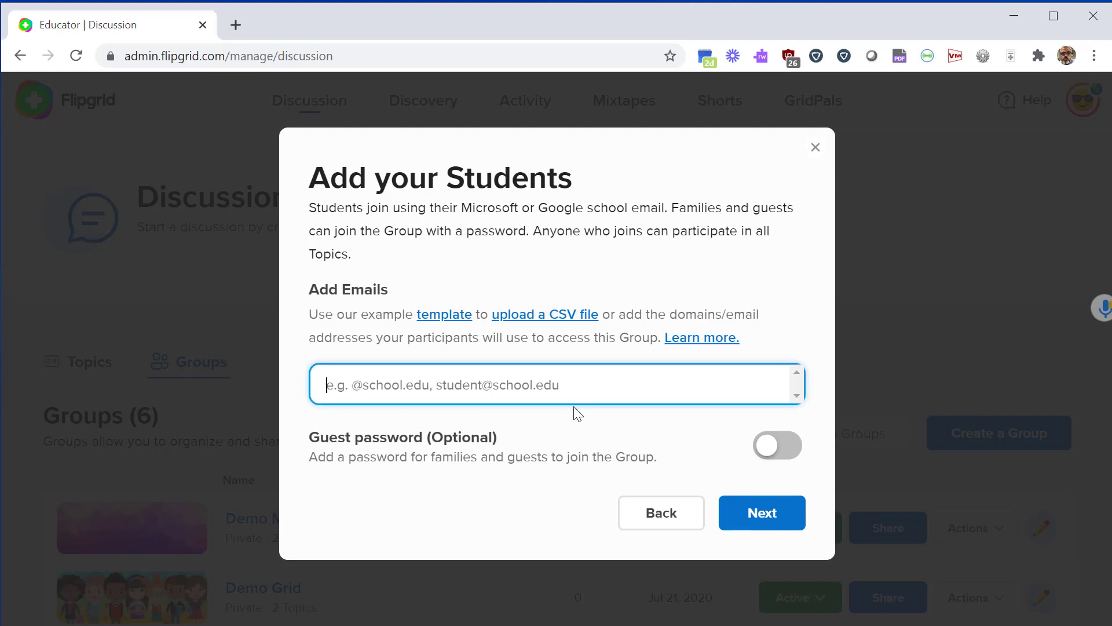
pyautogui.write('@')
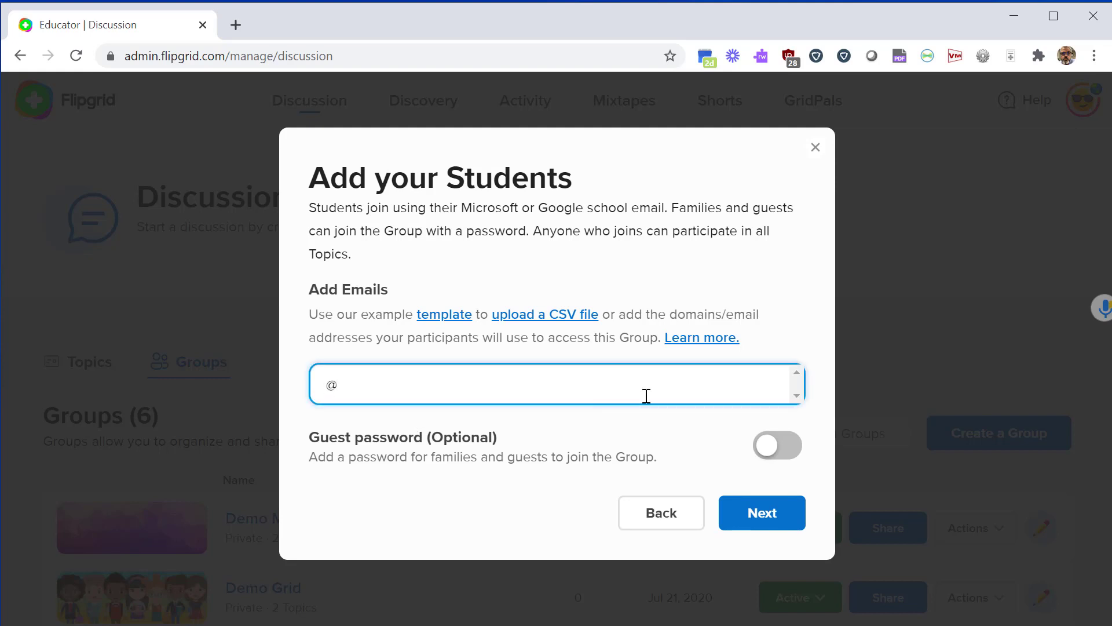
pyautogui.write('manawaschools.org')
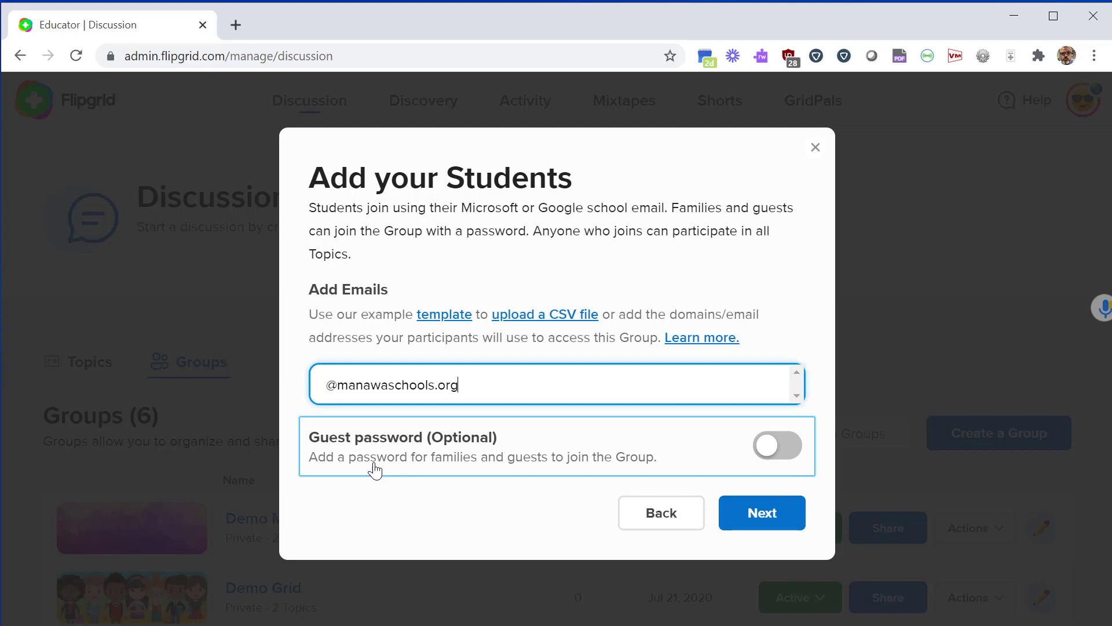
pyautogui.click(783, 454)
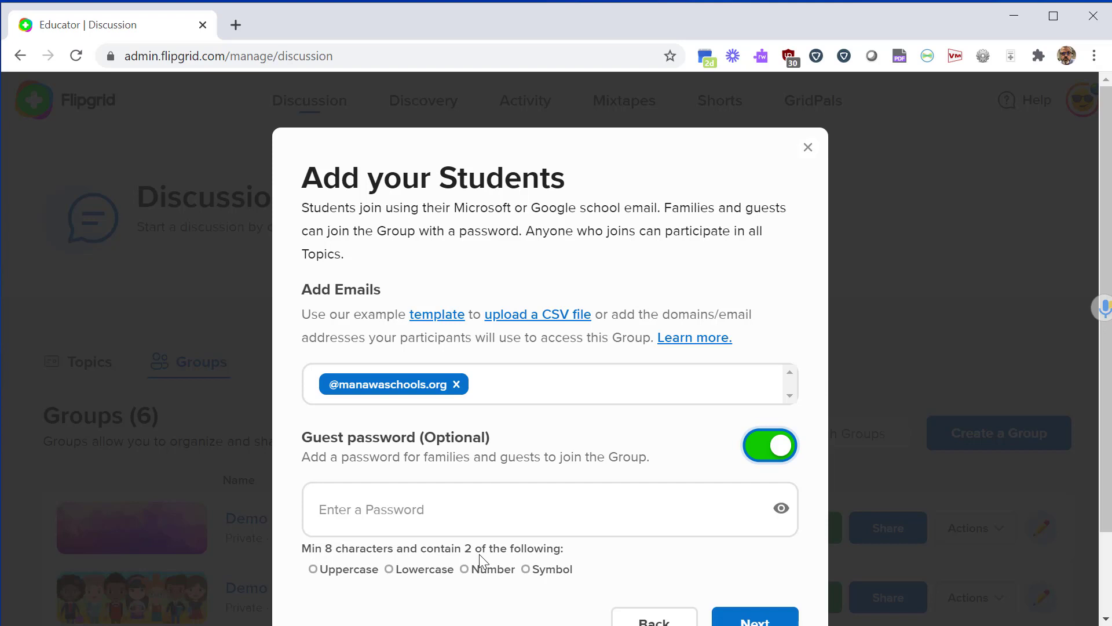
pyautogui.click(772, 448)
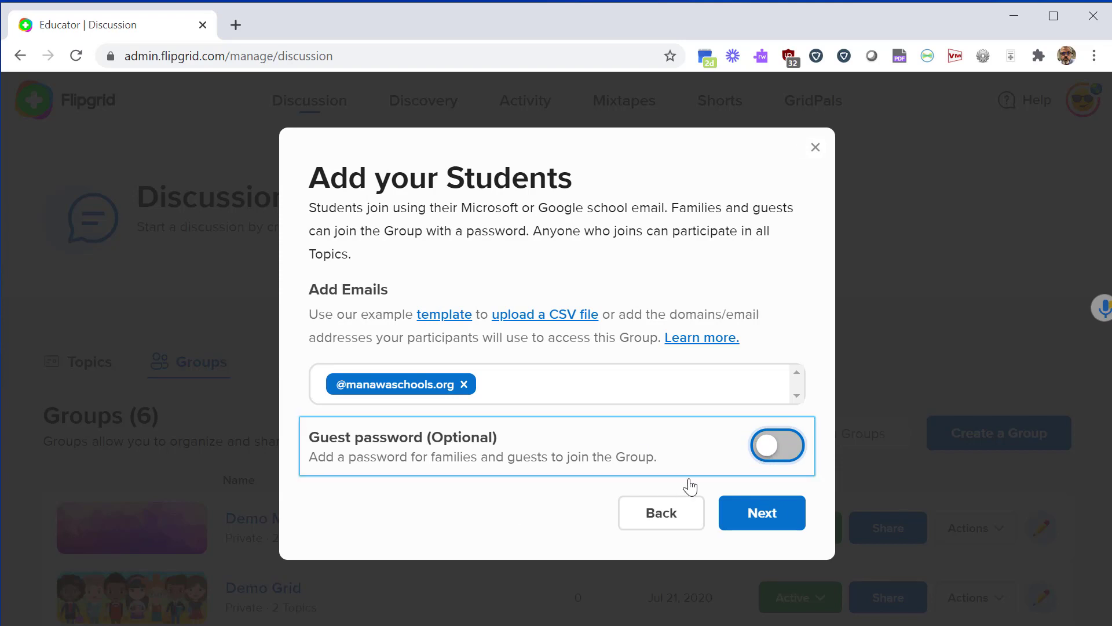
pyautogui.click(747, 521)
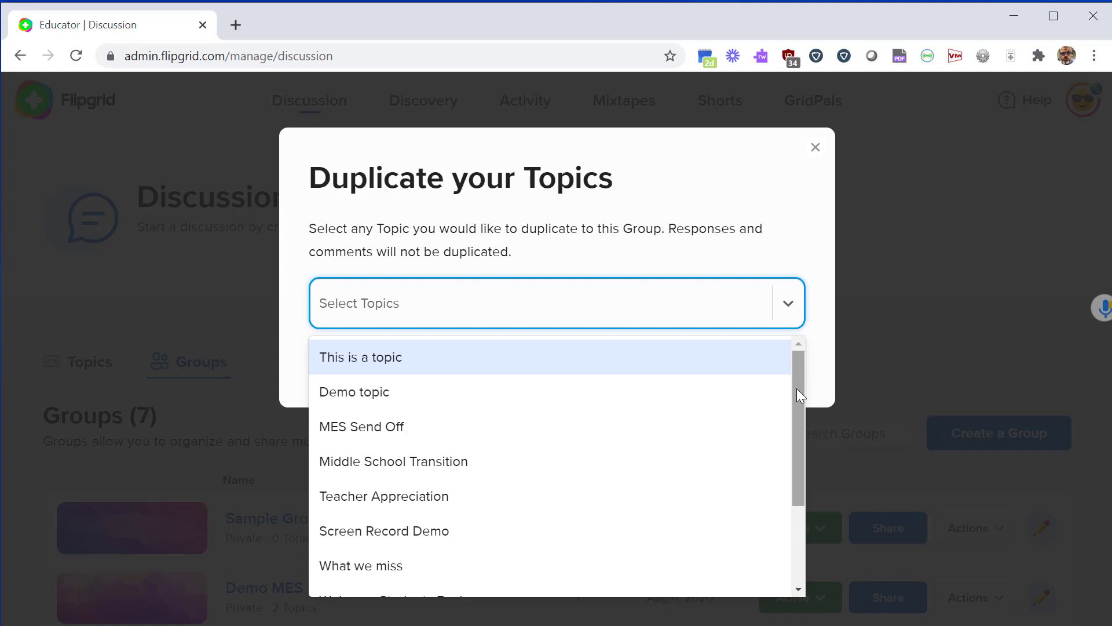
# Close the topic duplication list without selecting any topics.
pyautogui.moveTo(797, 388); pyautogui.dragTo(816, 260)
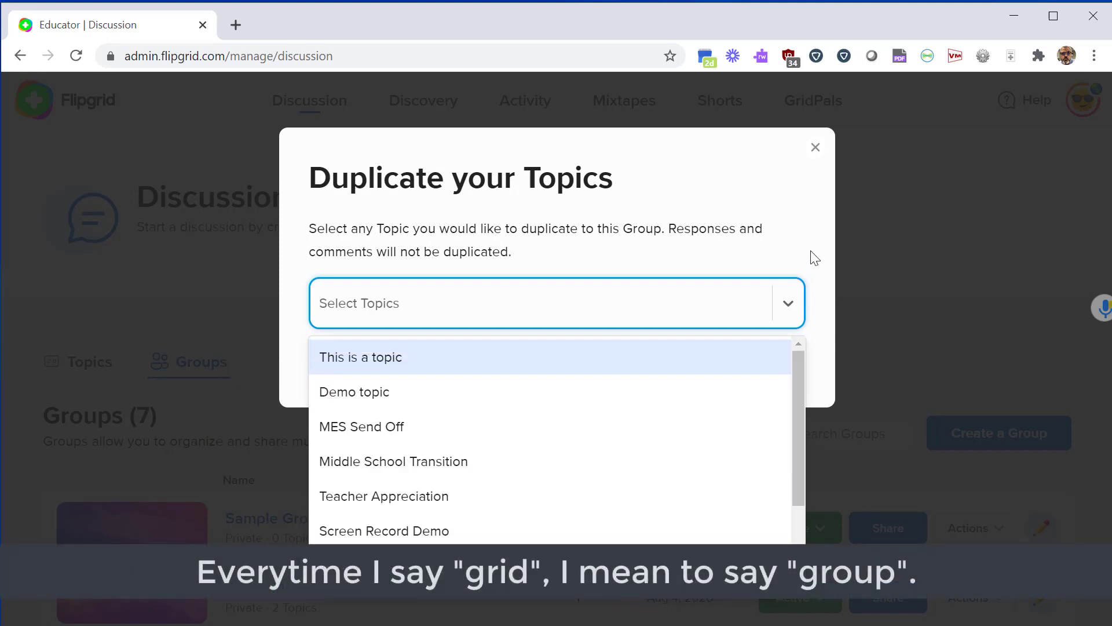
pyautogui.click(815, 259)
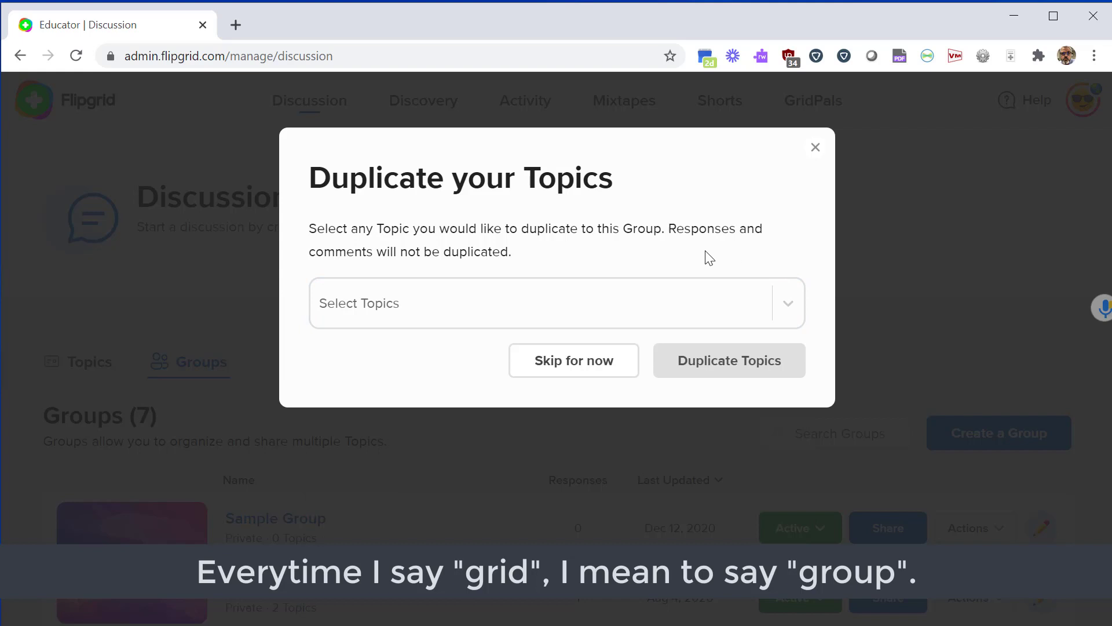
pyautogui.click(578, 378)
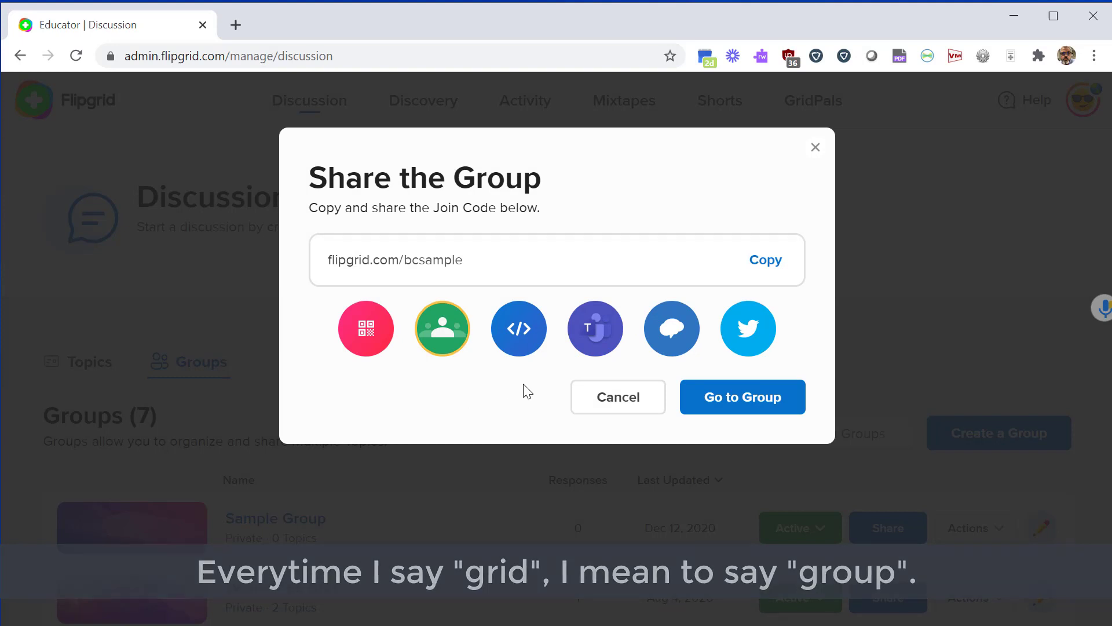
pyautogui.click(771, 260)
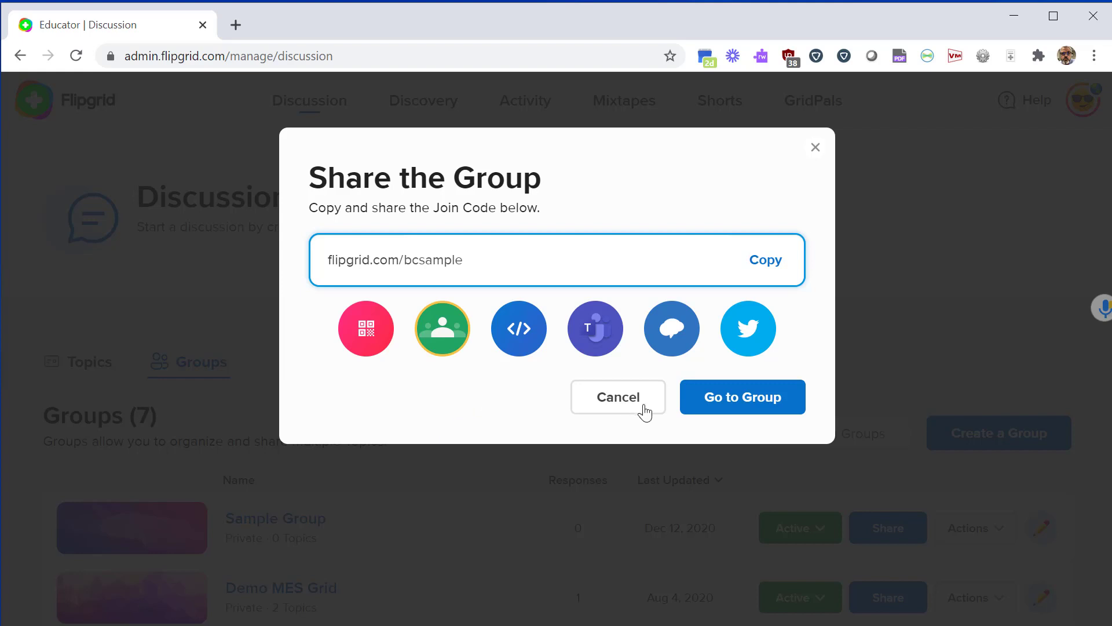
# Go to Sample Group's page and begin adding a new topic.
pyautogui.click(720, 405)
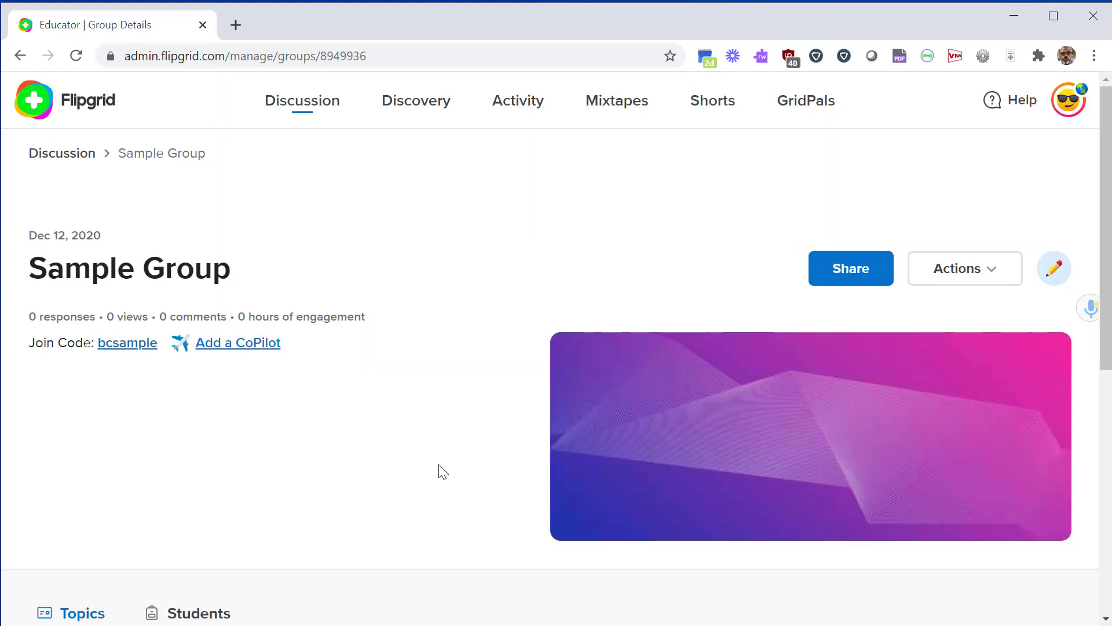
pyautogui.scroll(-5, 439, 469)
pyautogui.scroll(-1, 418, 474)
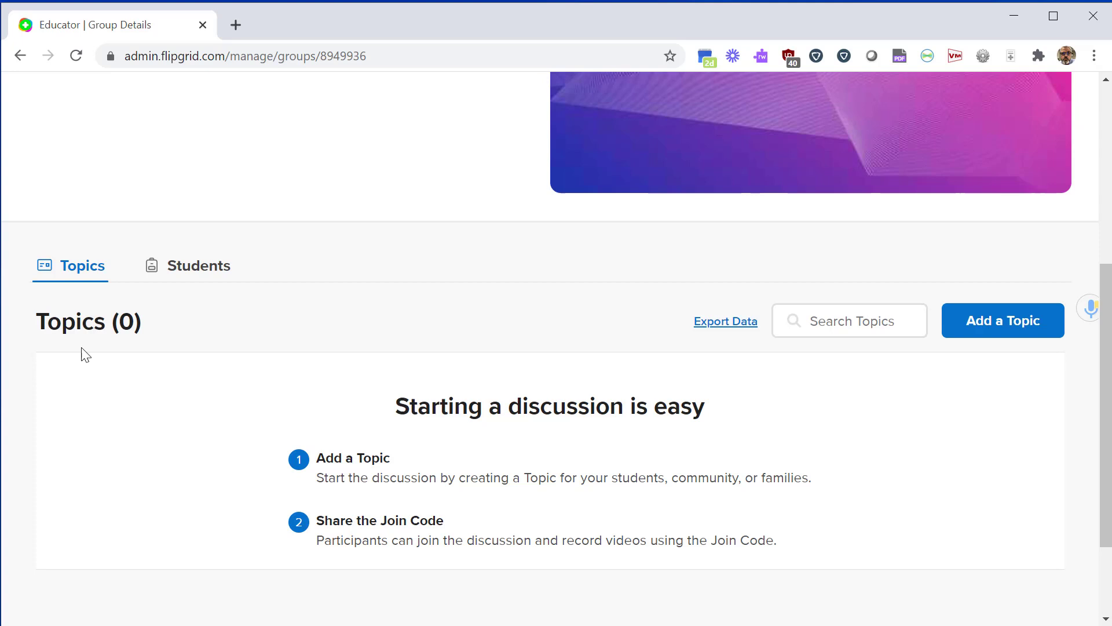
pyautogui.click(999, 328)
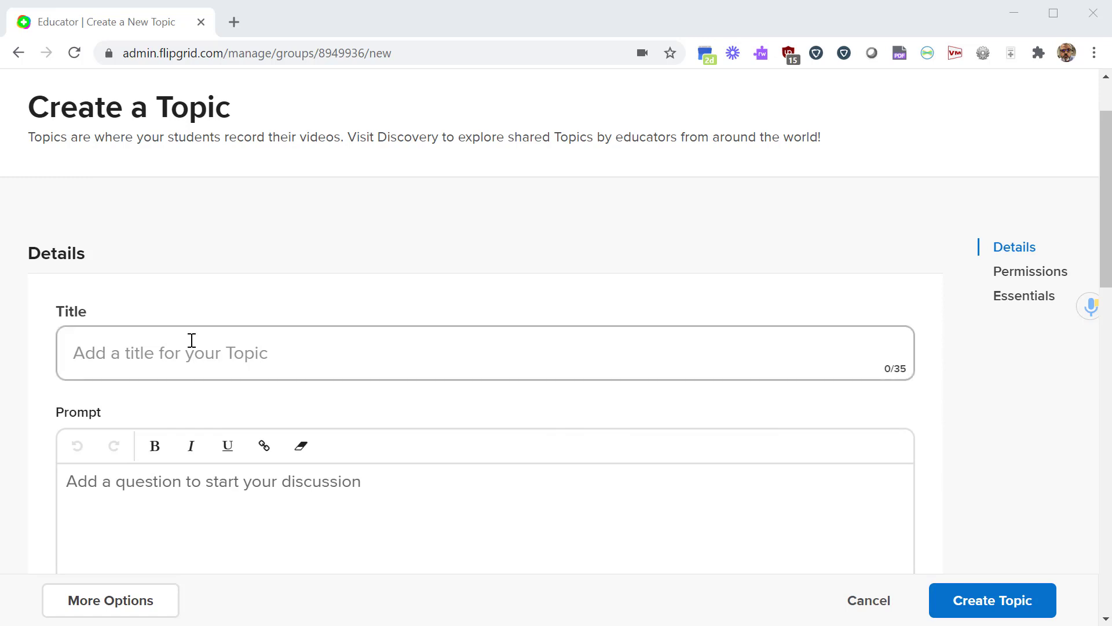
# Title the topic 'Sample Title' with the prompt 'Text instructions....what to do.'.
pyautogui.click(230, 352)
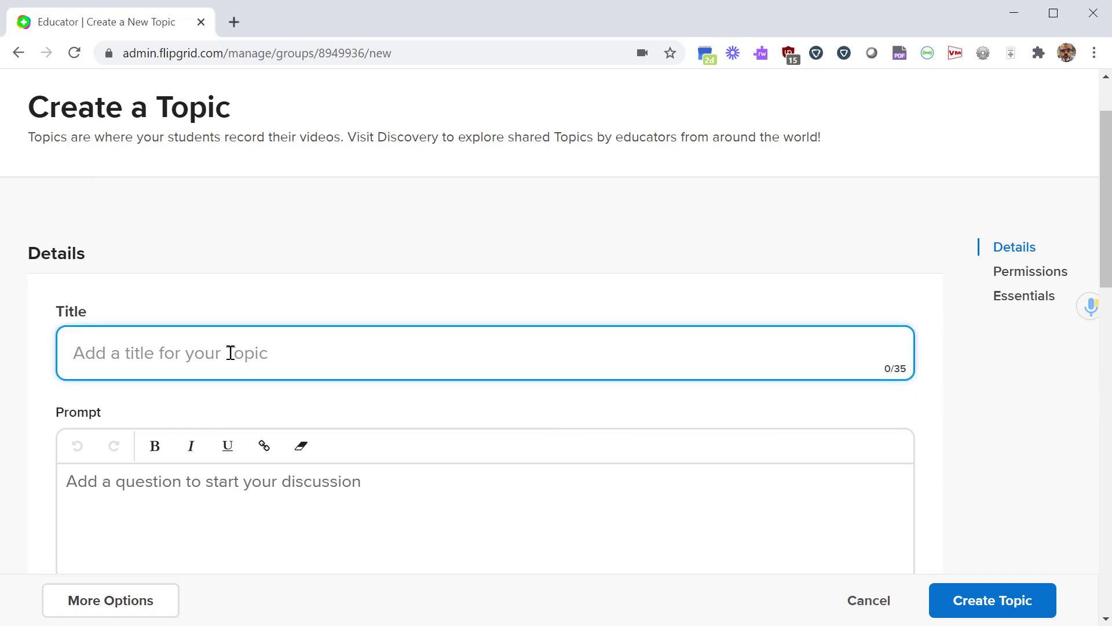
pyautogui.write('Sample Title')
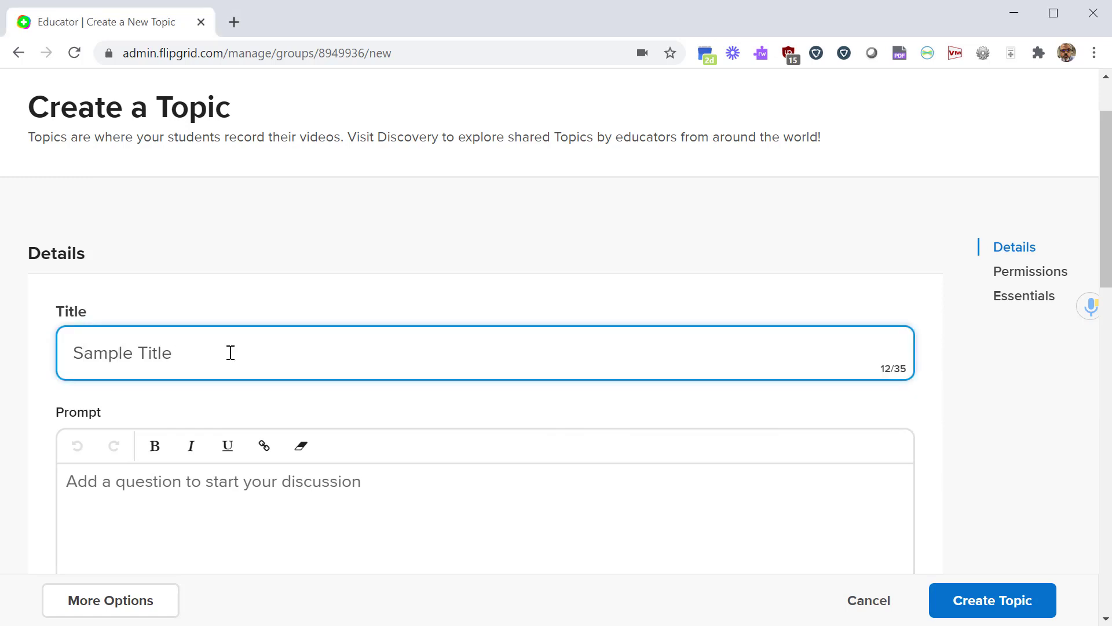
pyautogui.scroll(-1, 226, 405)
pyautogui.click(219, 422)
pyautogui.write('T')
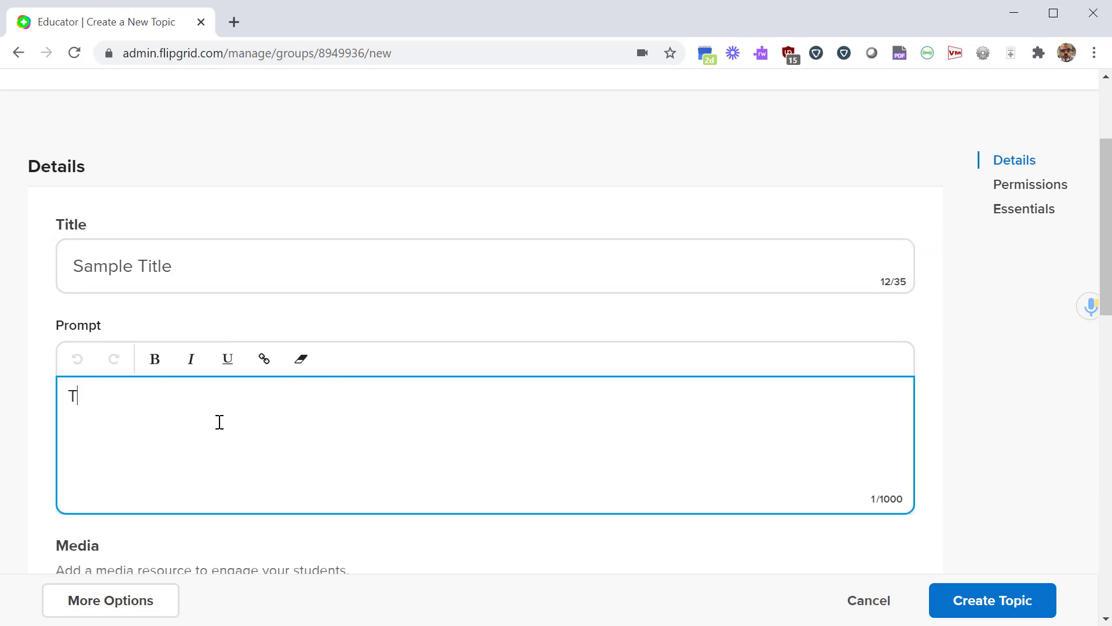
pyautogui.write('ext instructions....what to do.')
pyautogui.scroll(-5, 220, 417)
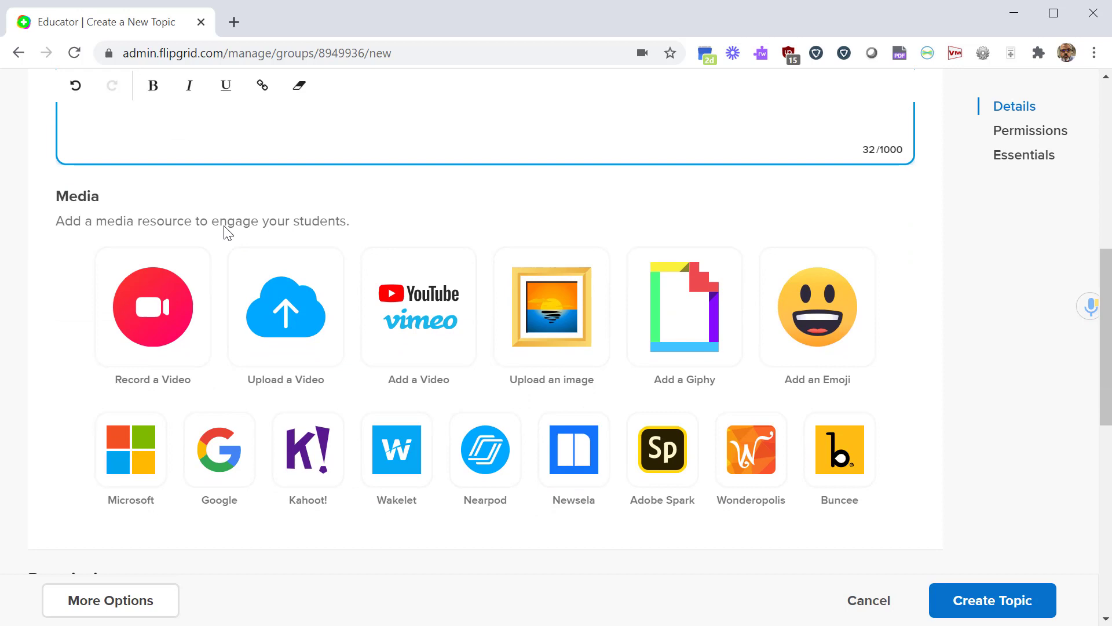
pyautogui.press('Tab')
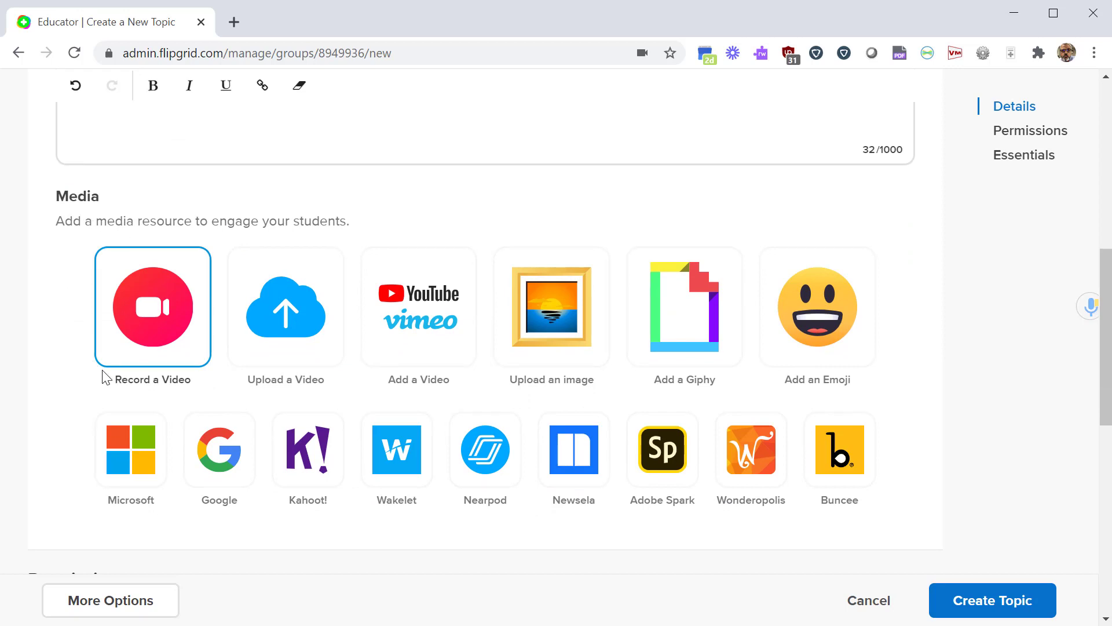
# Record a short webcam clip for the topic's video prompt and pause it.
pyautogui.click(158, 322)
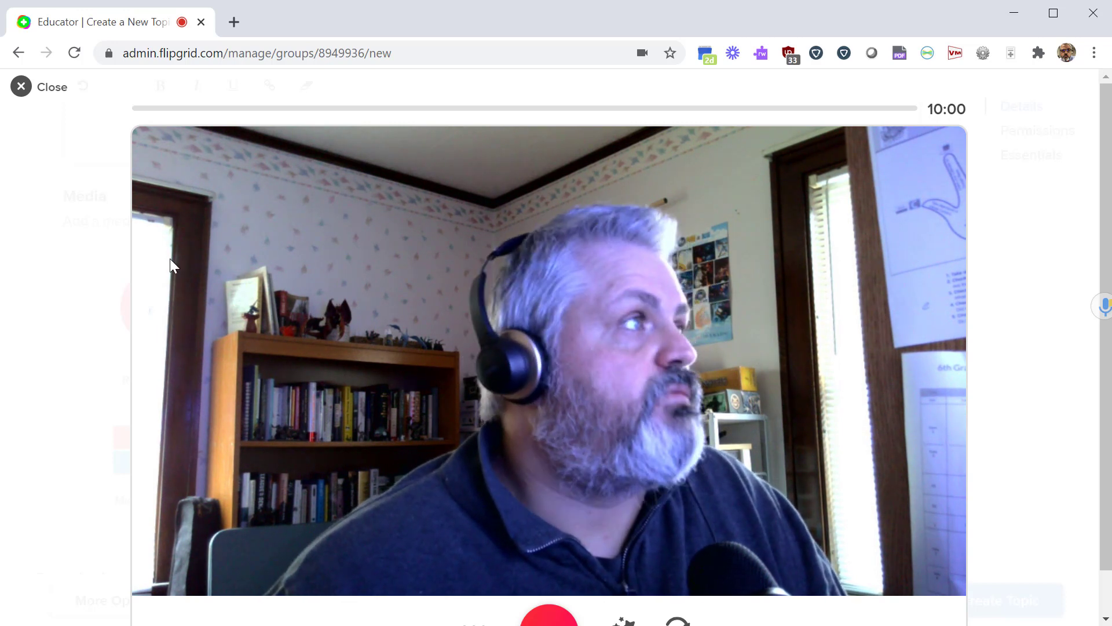
pyautogui.scroll(-1, 313, 365)
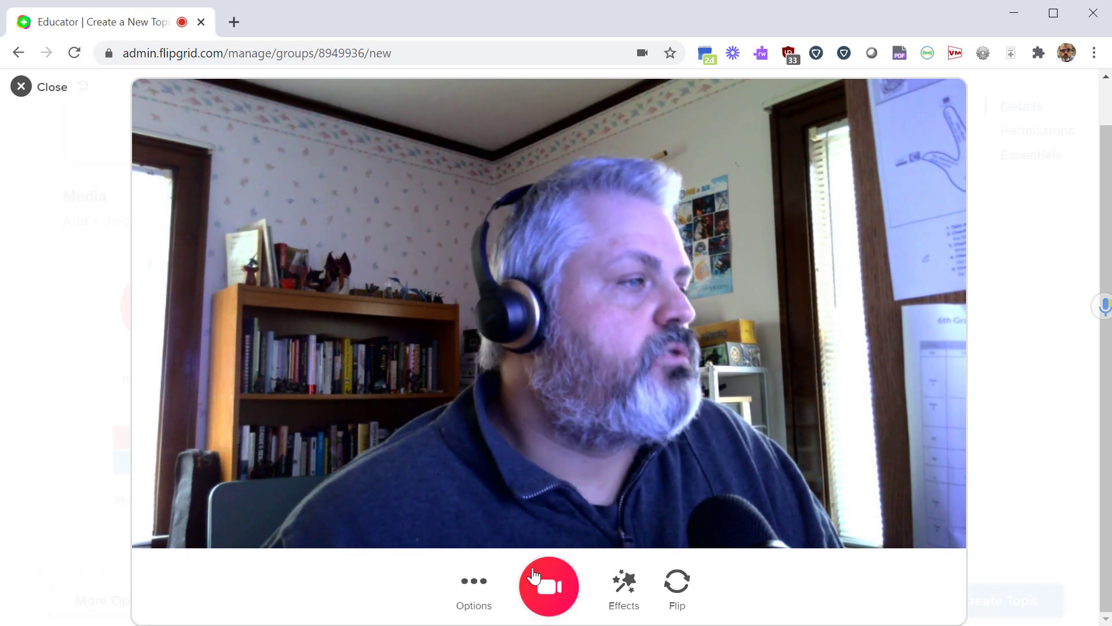
pyautogui.click(554, 587)
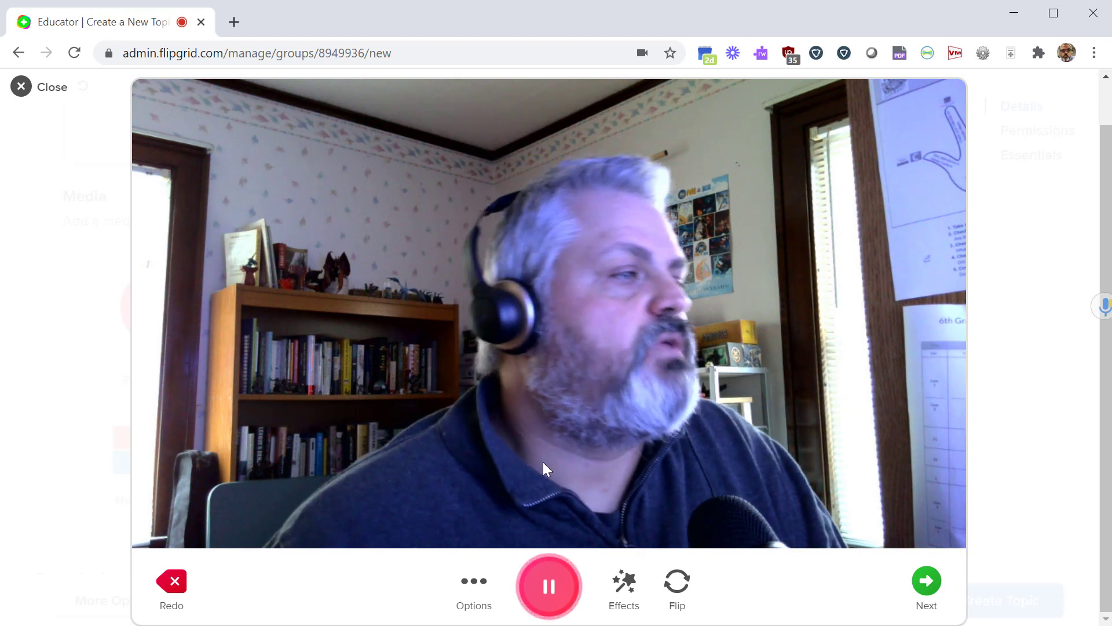
pyautogui.click(550, 587)
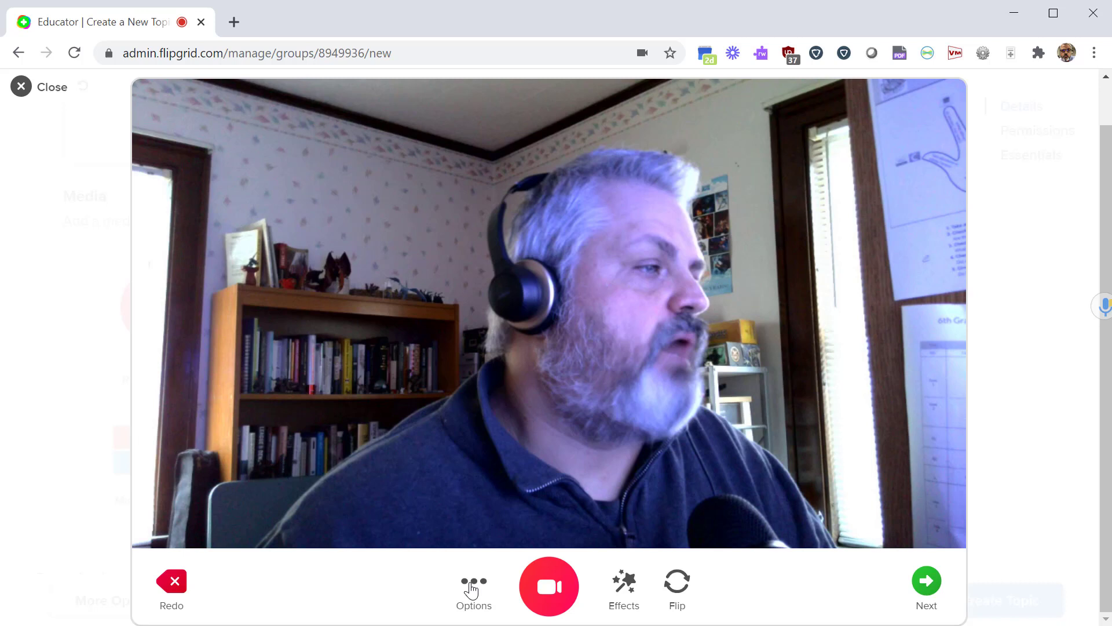
pyautogui.click(471, 586)
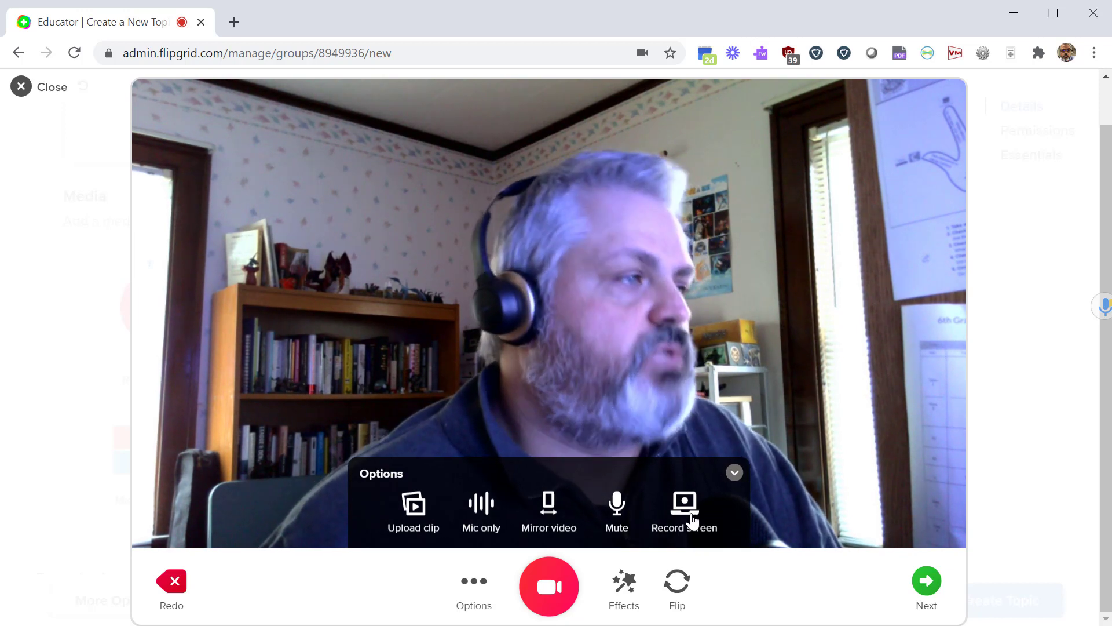
# Apply the green Duotone filter and finish the 0:06 clip for review.
pyautogui.click(624, 600)
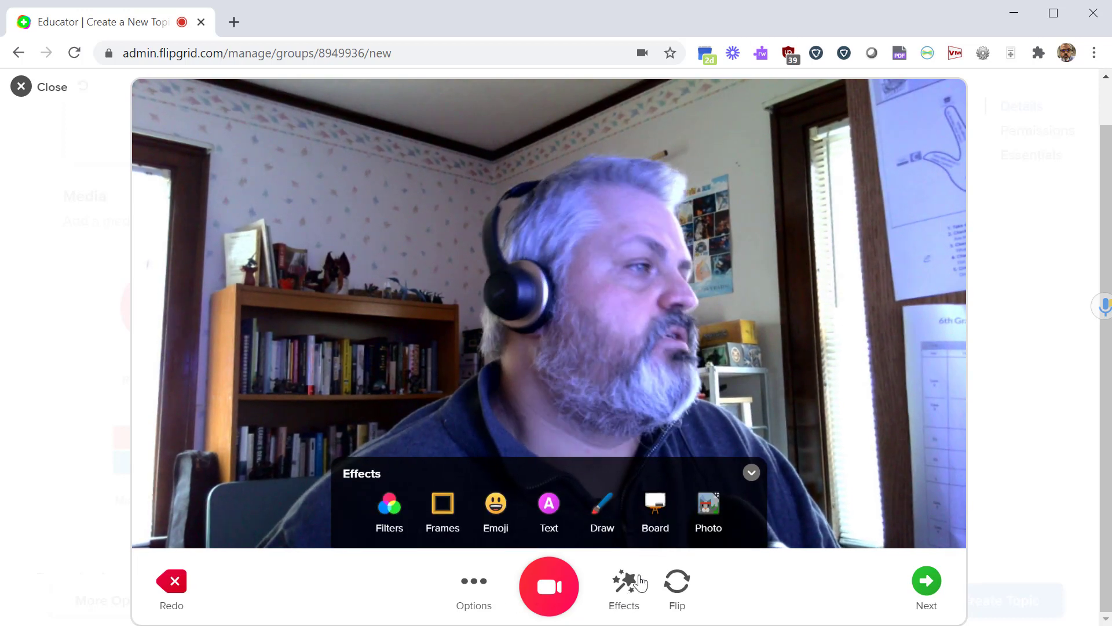
pyautogui.click(388, 505)
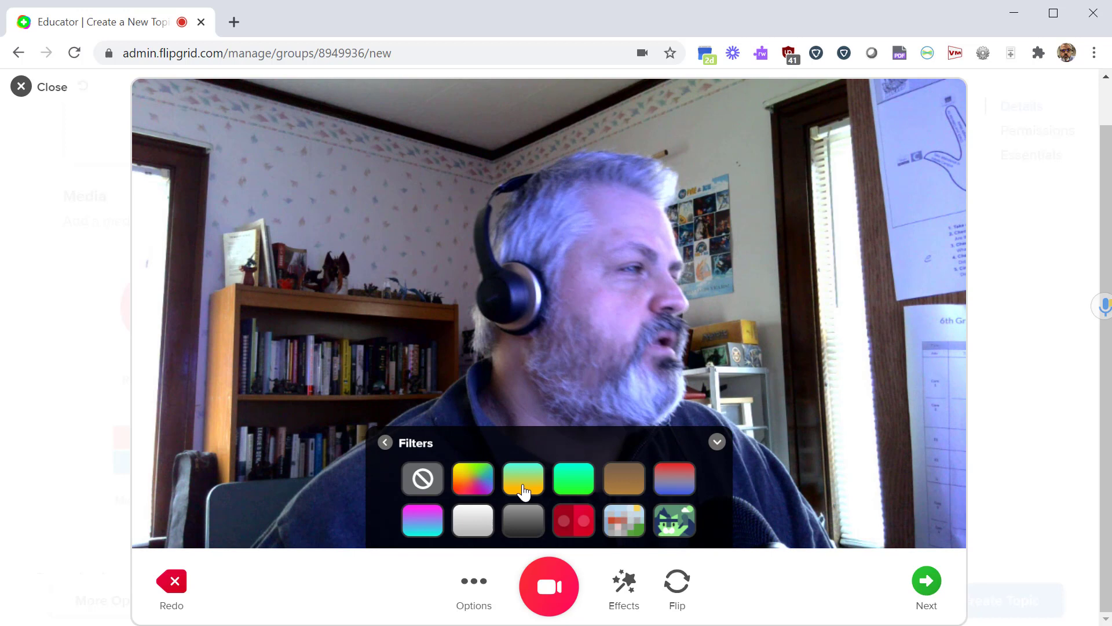
pyautogui.click(624, 484)
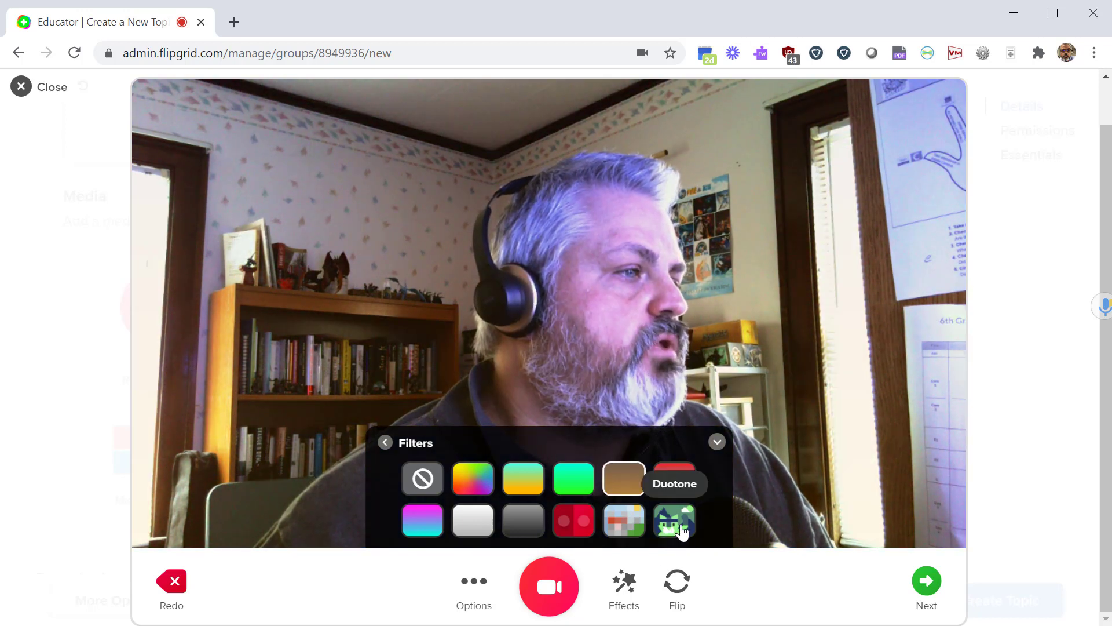
pyautogui.click(678, 521)
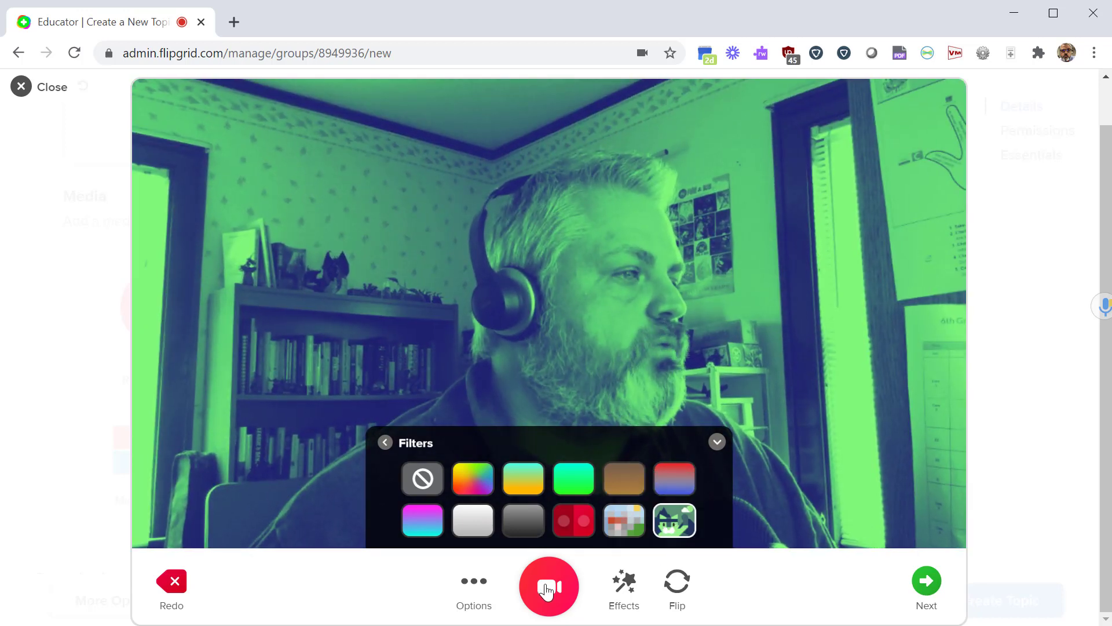
pyautogui.click(385, 443)
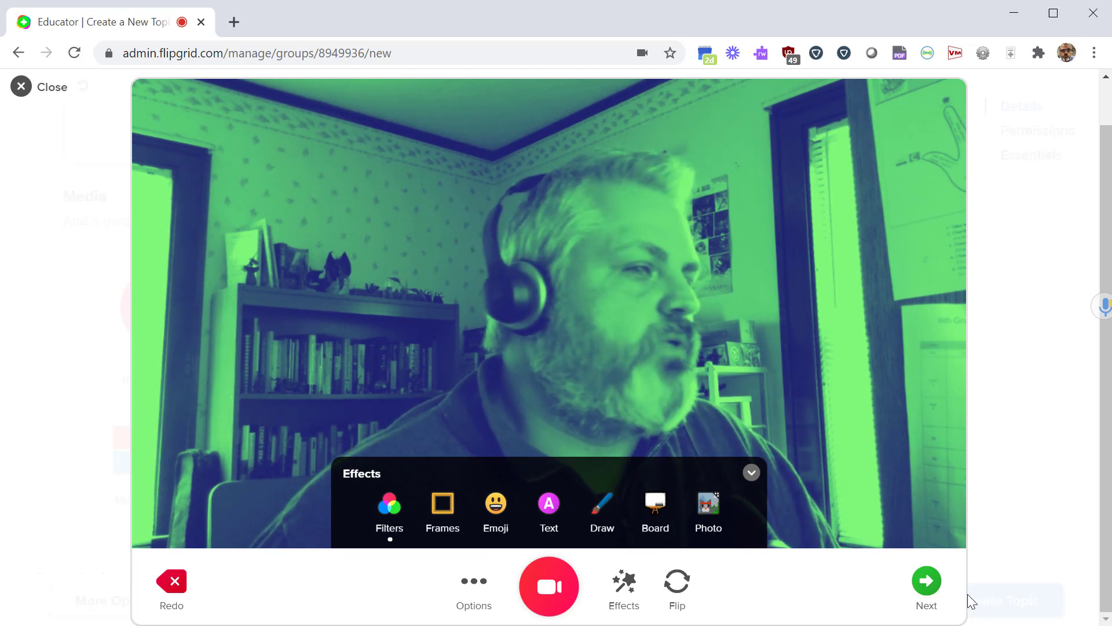
pyautogui.click(927, 580)
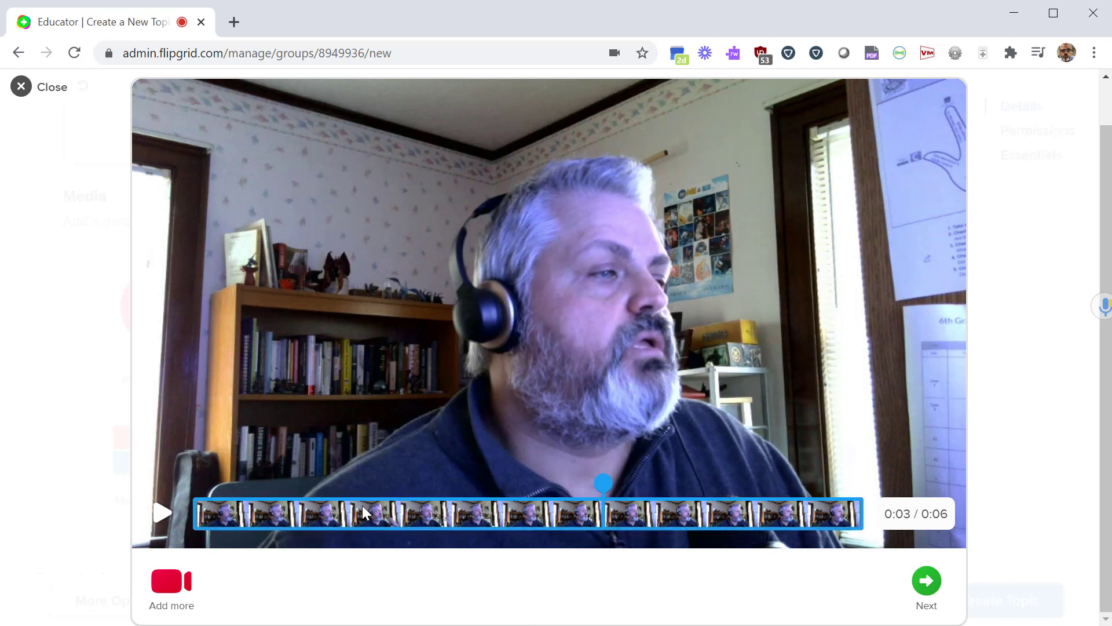
# Trim both ends of the prompt clip from 0:06 to 0:05, confirm, and continue to the cover photo.
pyautogui.click(422, 515)
pyautogui.moveTo(203, 515); pyautogui.dragTo(246, 514)
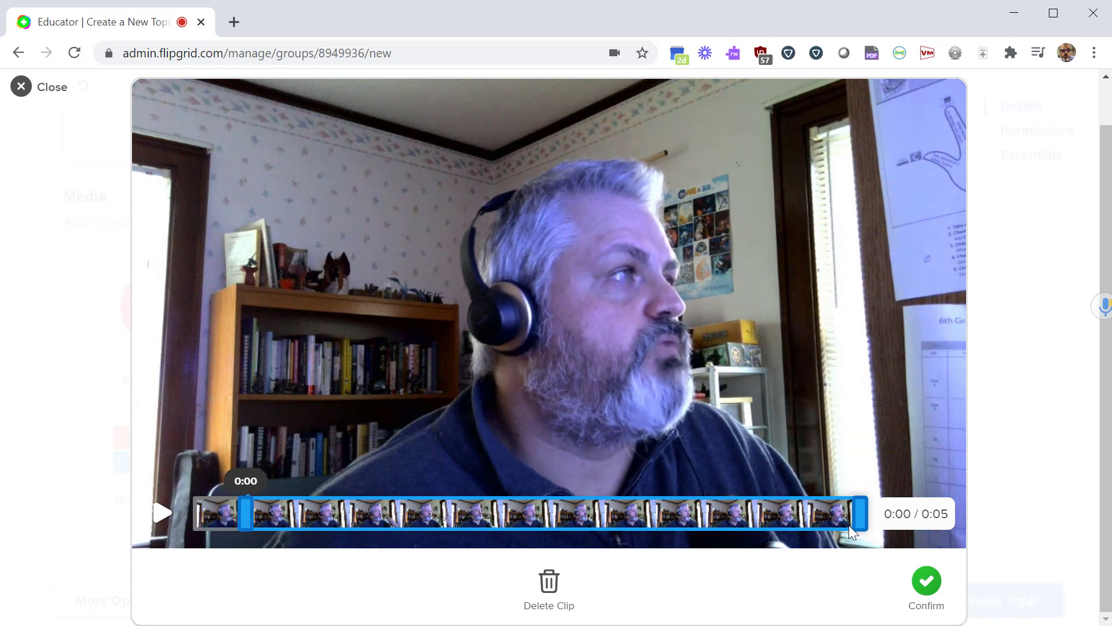
pyautogui.moveTo(849, 524); pyautogui.dragTo(817, 514)
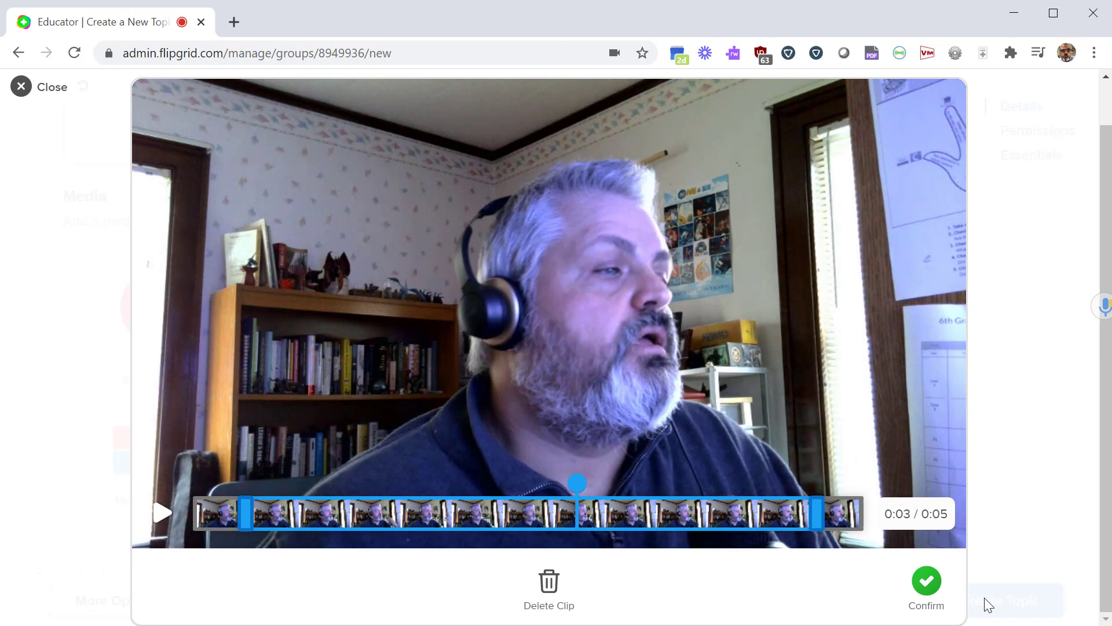
pyautogui.click(927, 582)
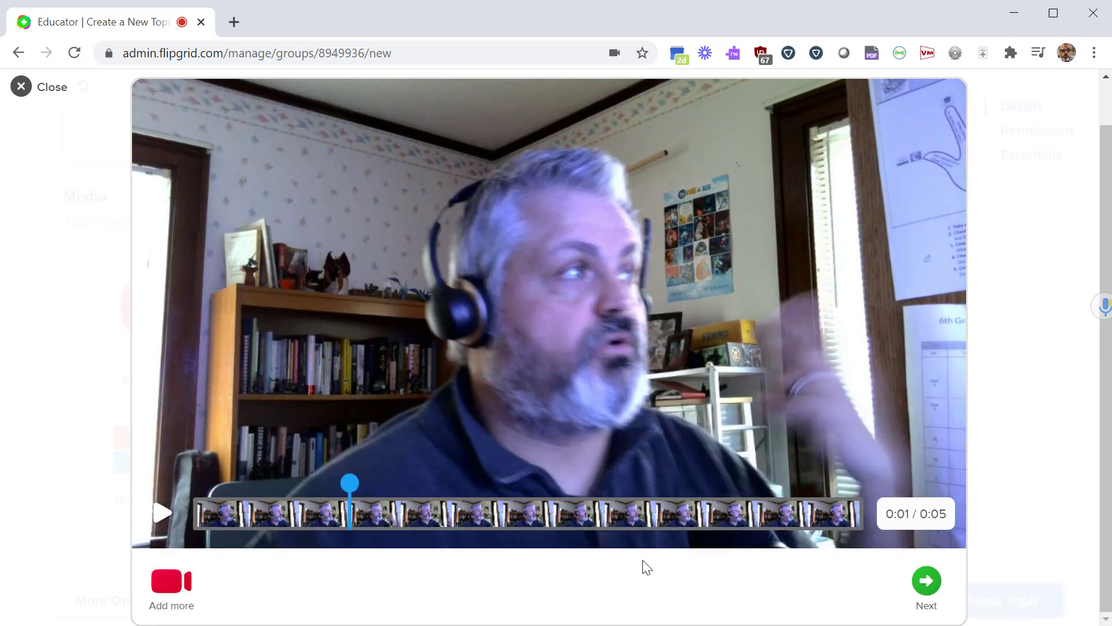
pyautogui.click(927, 582)
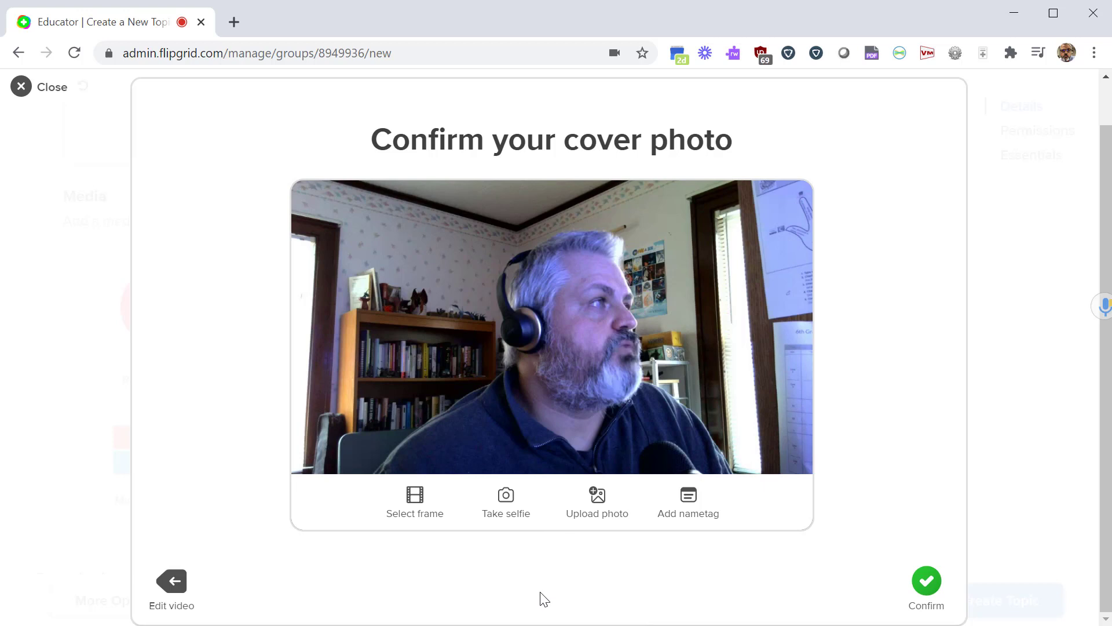
# Browse the video's frames for a cover image, then back out without choosing one.
pyautogui.click(414, 504)
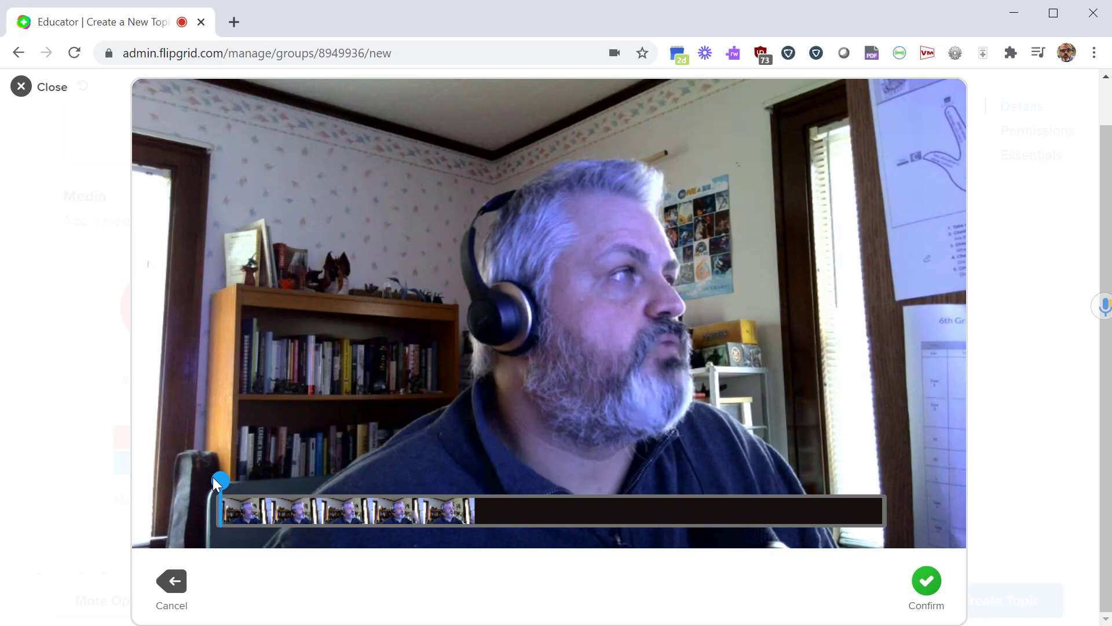
pyautogui.moveTo(223, 482); pyautogui.dragTo(579, 482)
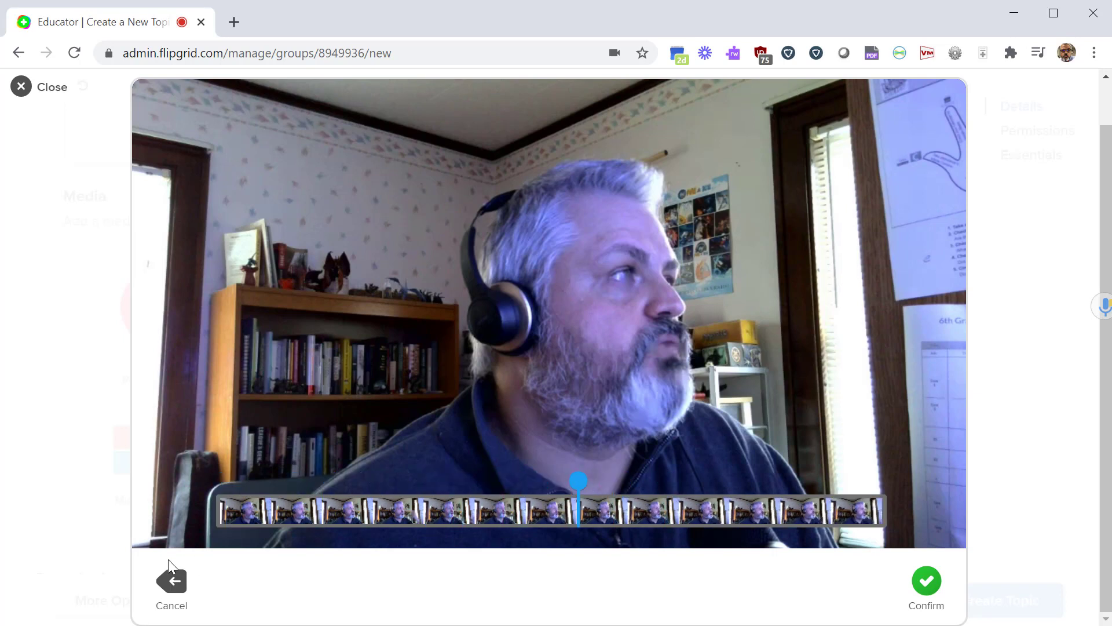
pyautogui.click(175, 583)
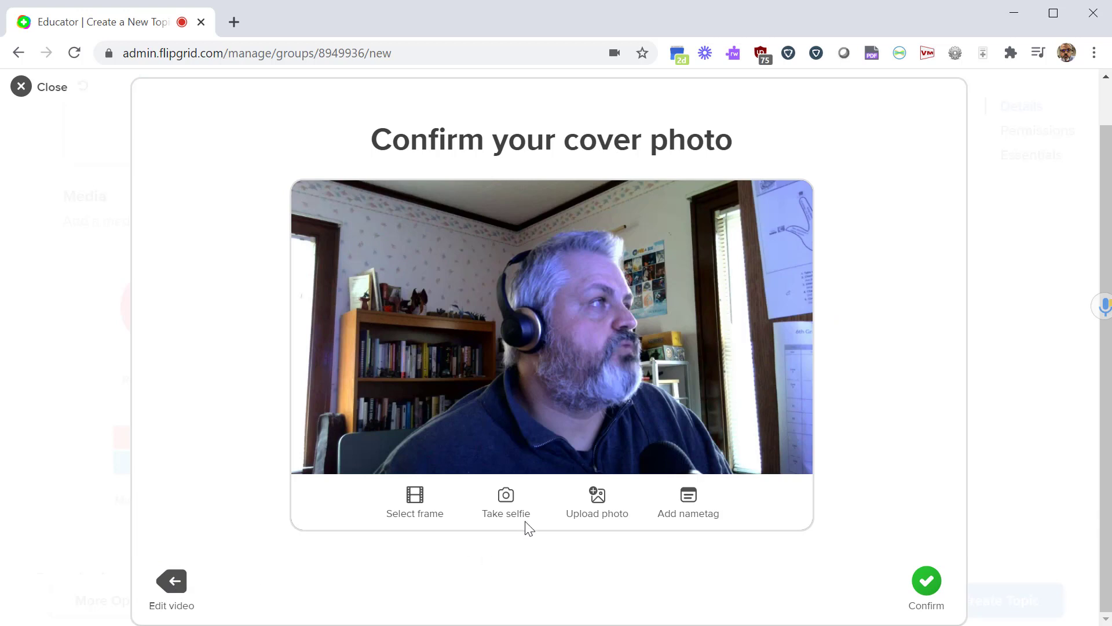
# Capture a webcam selfie as the cover photo and confirm it to upload the video.
pyautogui.click(506, 498)
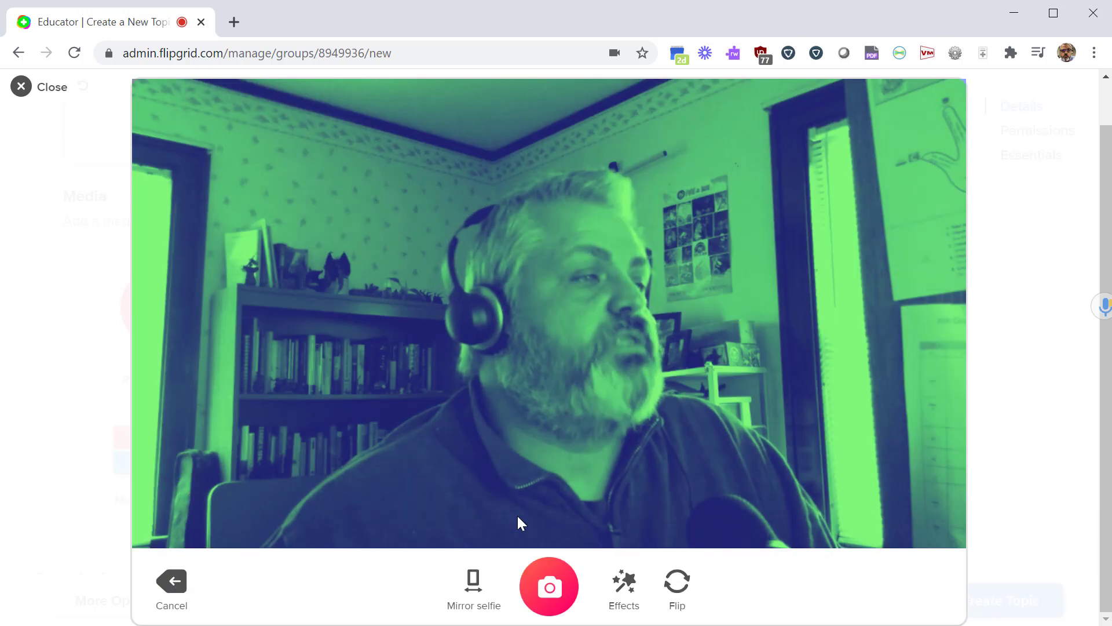
pyautogui.click(545, 587)
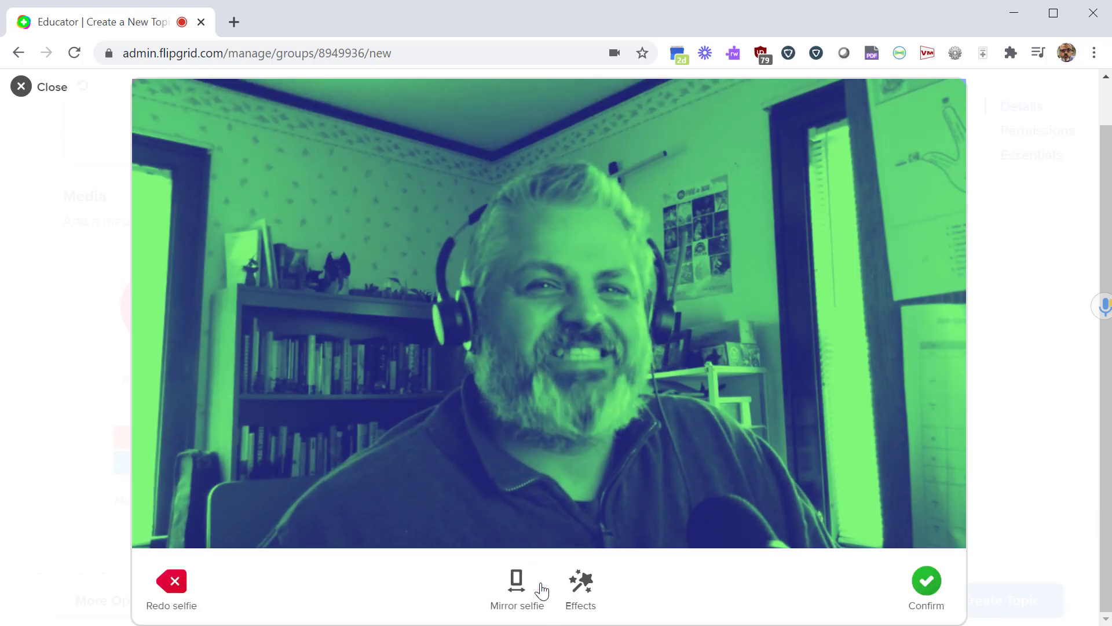
pyautogui.click(907, 590)
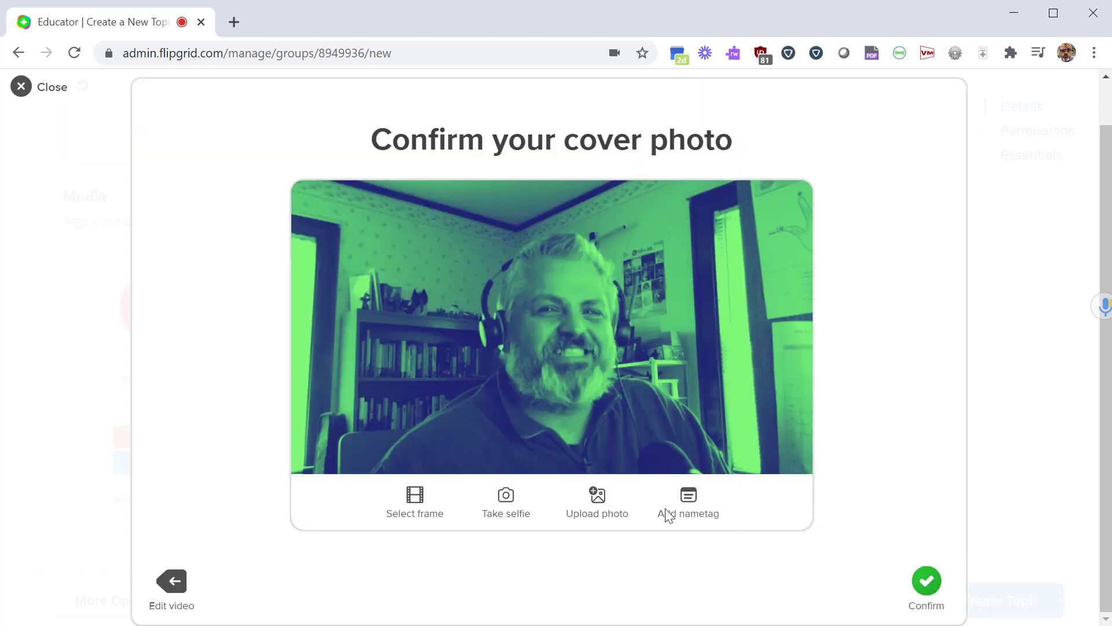
pyautogui.click(918, 586)
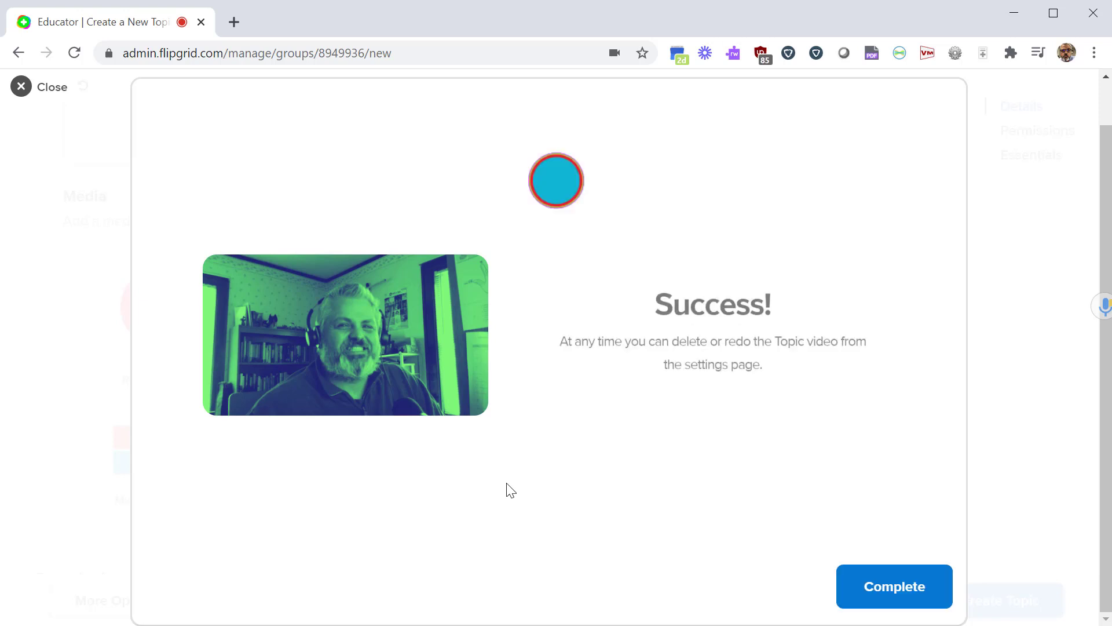
# Complete the upload and review the green-filtered video attached under the topic's Media.
pyautogui.click(909, 596)
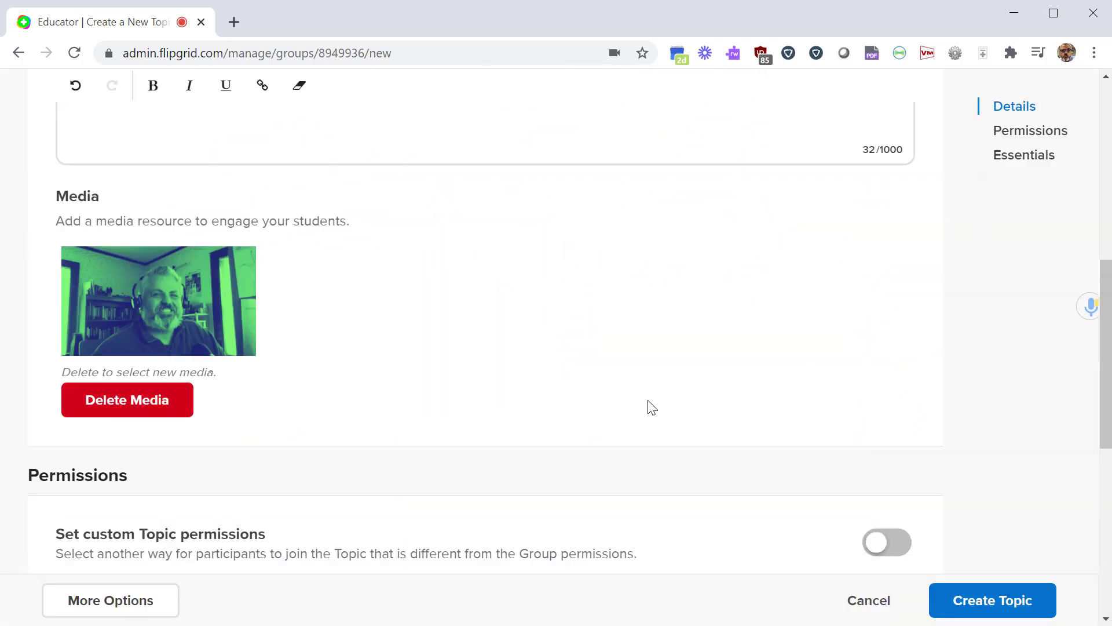
pyautogui.scroll(2, 408, 427)
pyautogui.scroll(-2, 348, 394)
pyautogui.scroll(-2, 376, 388)
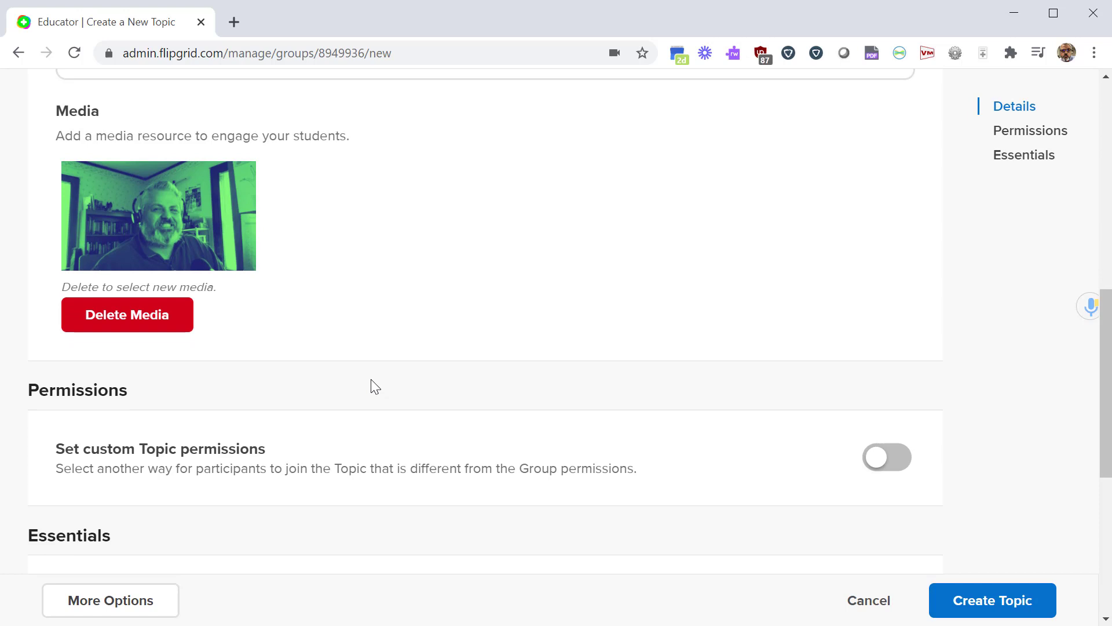
pyautogui.scroll(-4, 374, 385)
pyautogui.scroll(4, 342, 381)
pyautogui.scroll(-4, 382, 301)
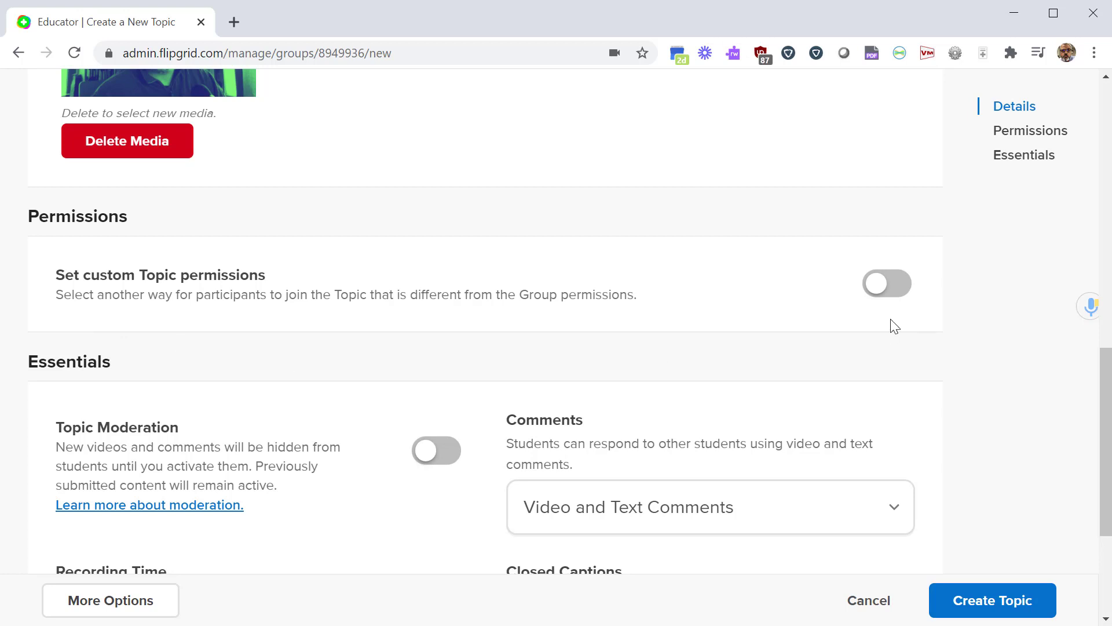
# Turn custom topic permissions on, then back off to keep the defaults.
pyautogui.click(887, 285)
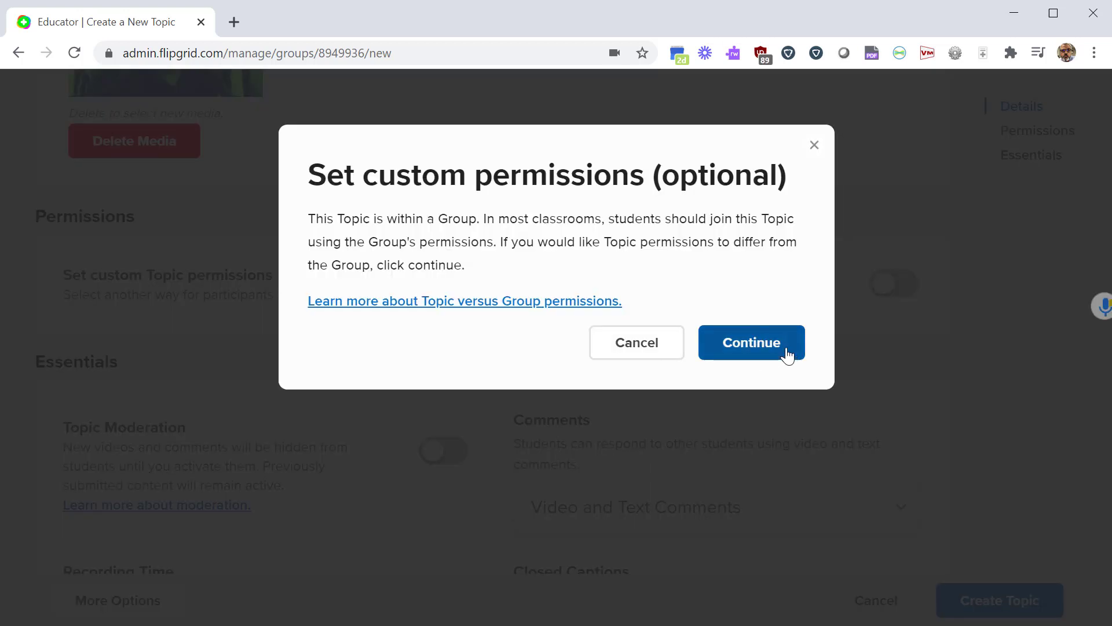
pyautogui.click(785, 355)
pyautogui.scroll(-2, 213, 368)
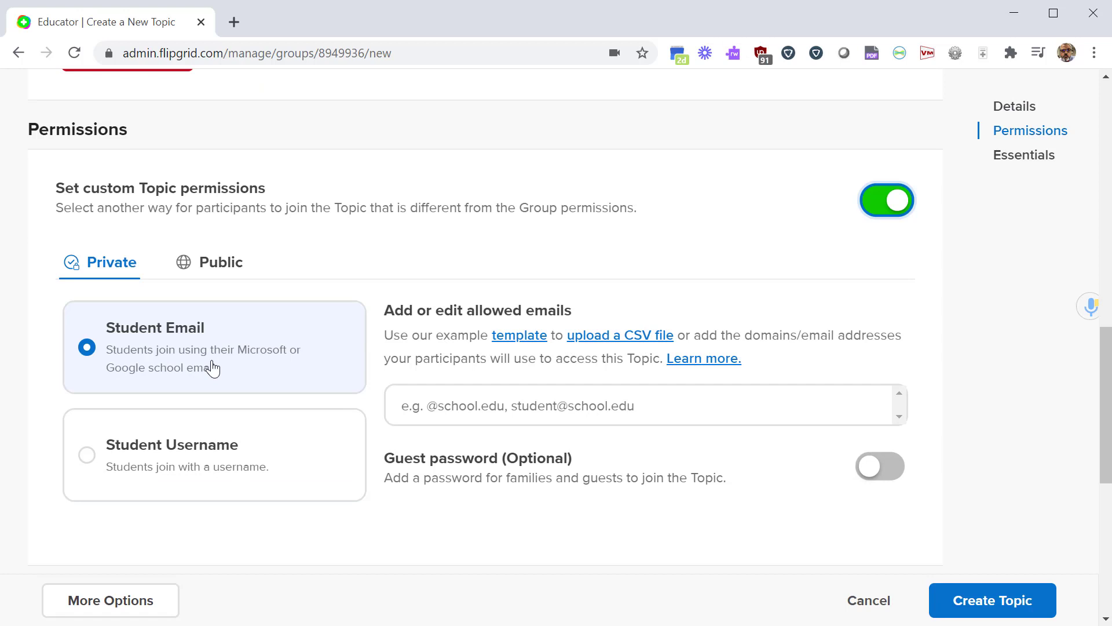
pyautogui.click(873, 193)
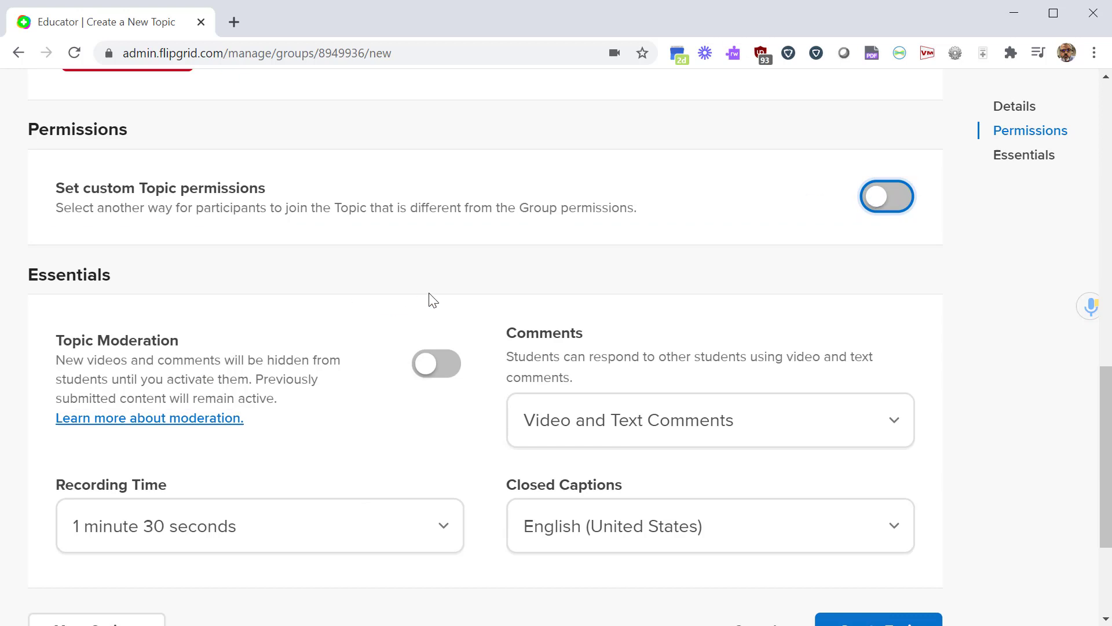
# Set the student Recording Time to 30 seconds.
pyautogui.scroll(-2, 174, 275)
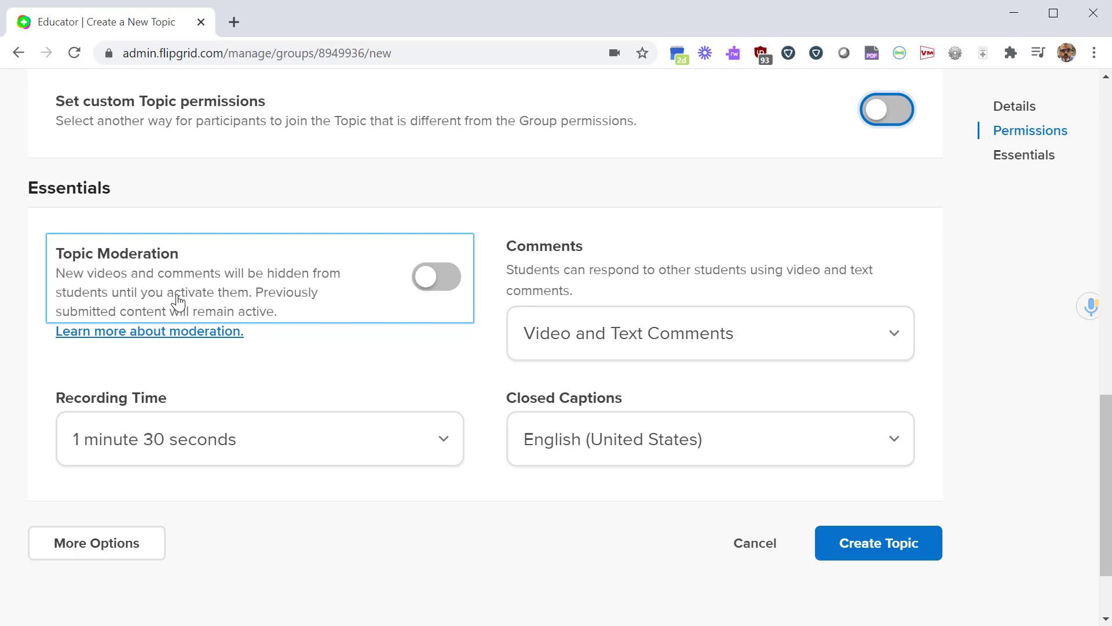
pyautogui.click(207, 452)
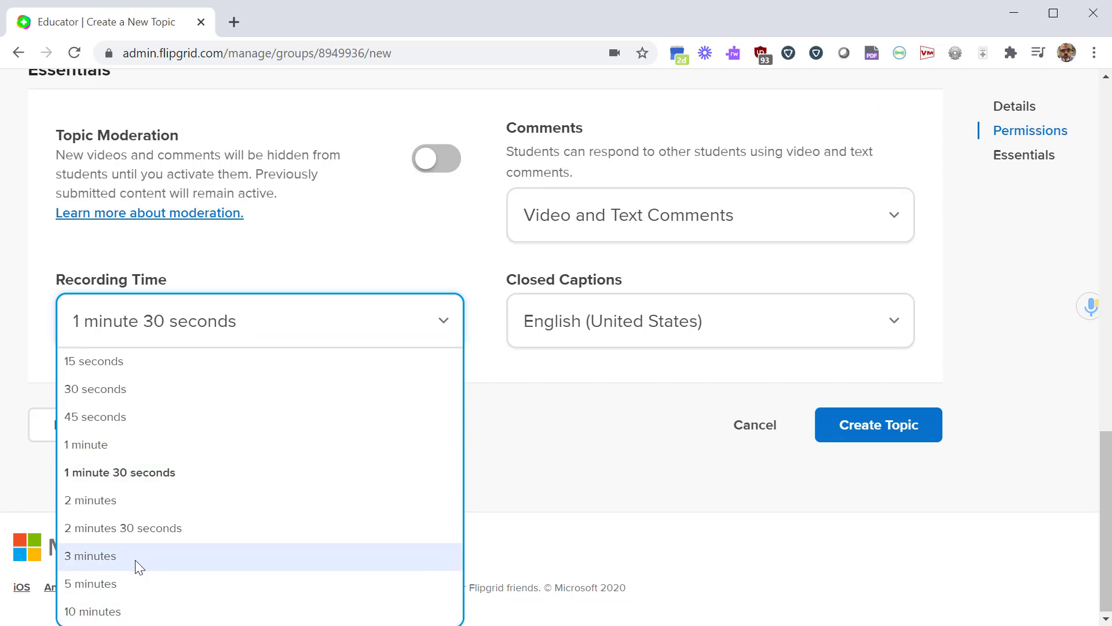
pyautogui.click(81, 389)
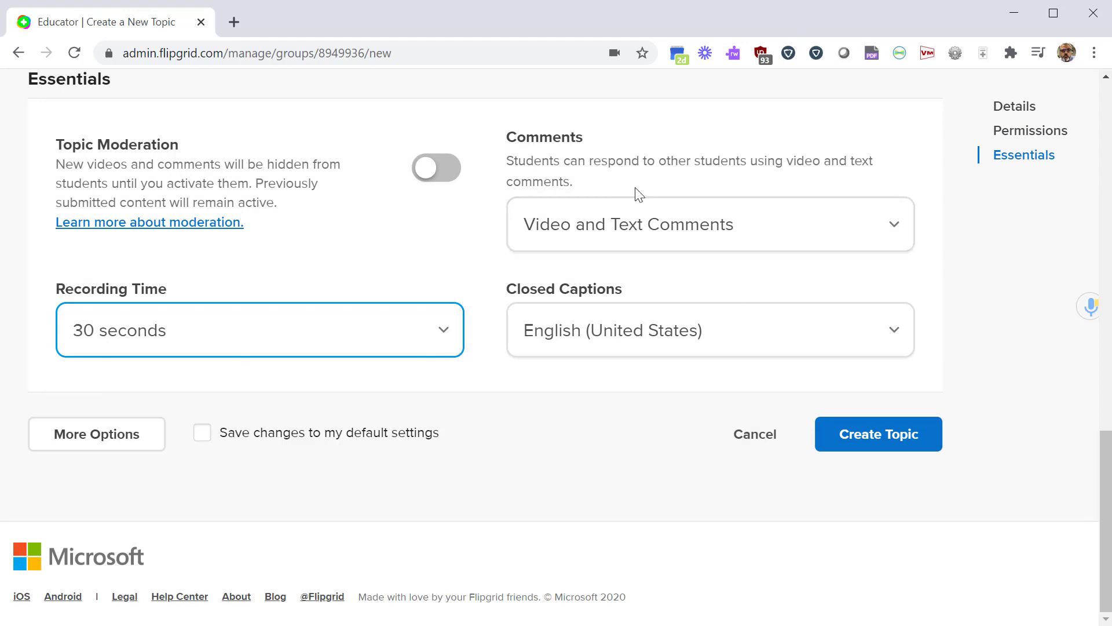
# Keep comments set to Video and Text Comments and create the topic.
pyautogui.click(791, 241)
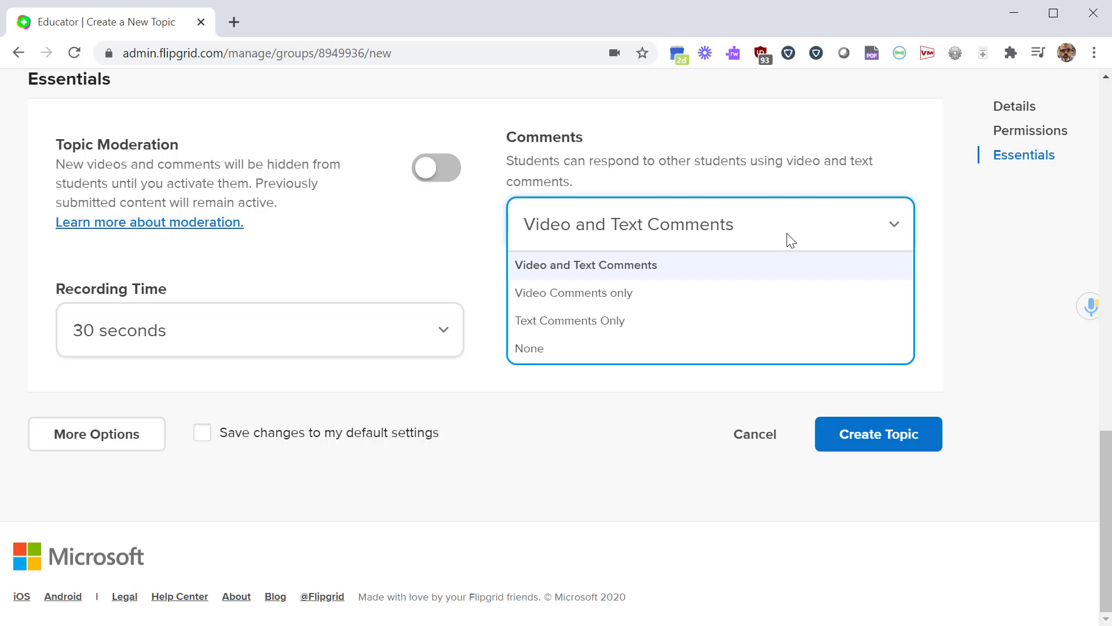
pyautogui.click(791, 241)
pyautogui.click(672, 227)
pyautogui.click(639, 228)
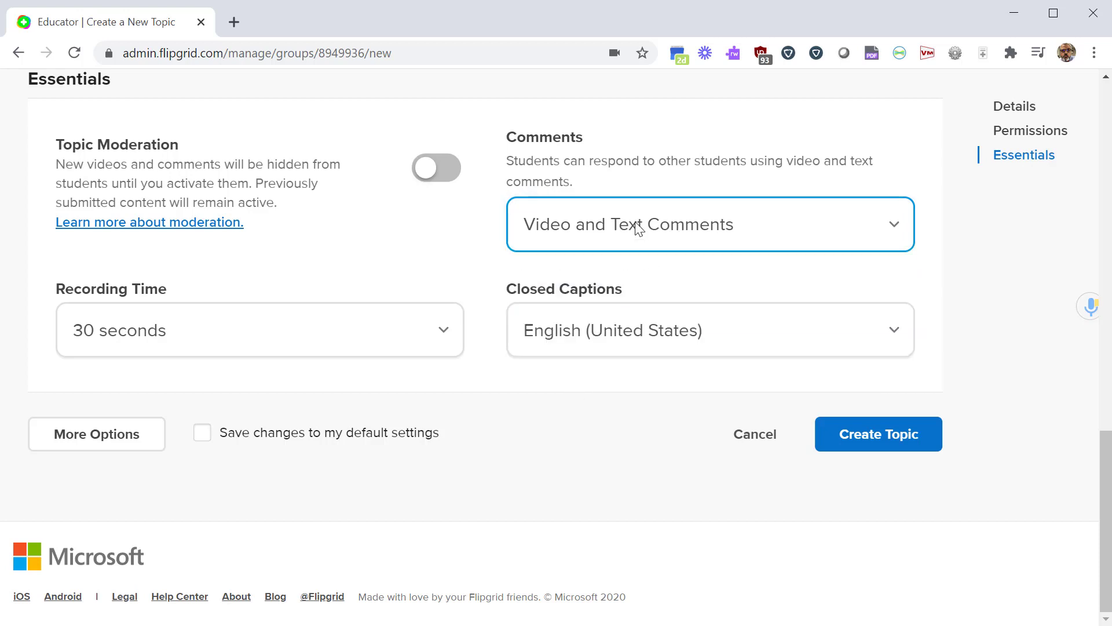
pyautogui.press('Tab')
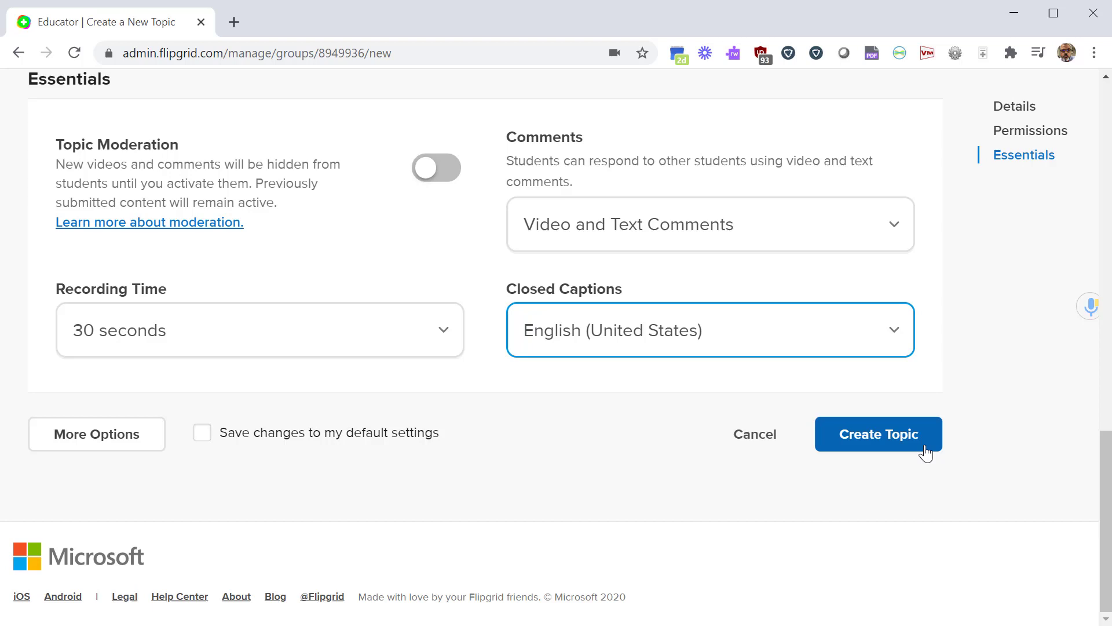
pyautogui.click(926, 454)
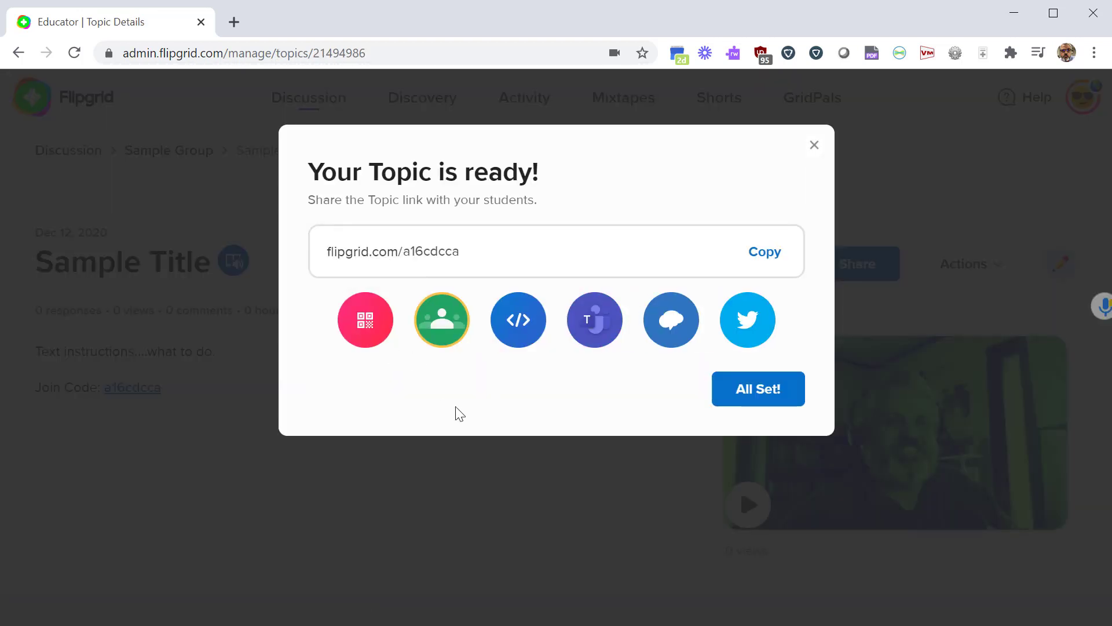
# Copy the topic's share link and dismiss the Your Topic is ready! dialog with All Set!
pyautogui.click(768, 255)
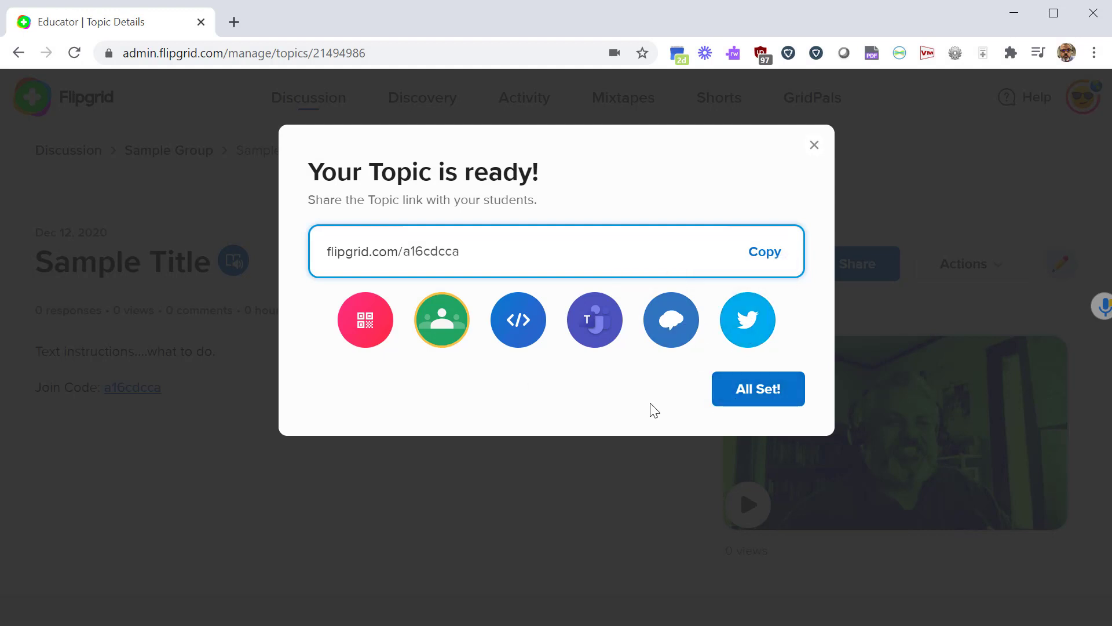
pyautogui.click(777, 397)
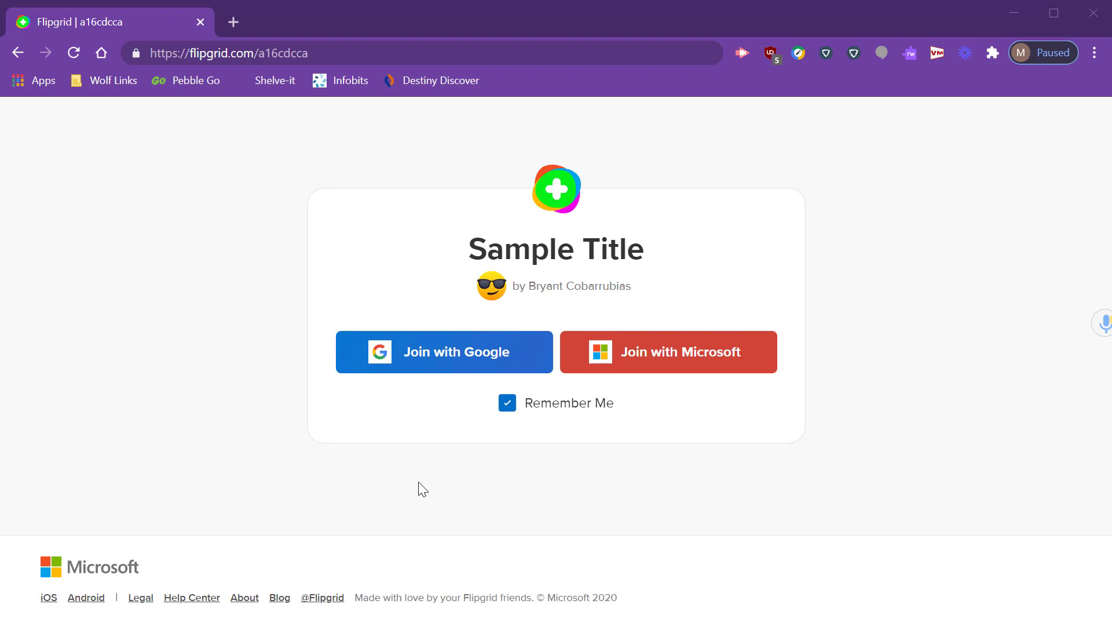
# Sign in to the topic as the student with a Google account.
pyautogui.hotkey('ctrl', 'l')
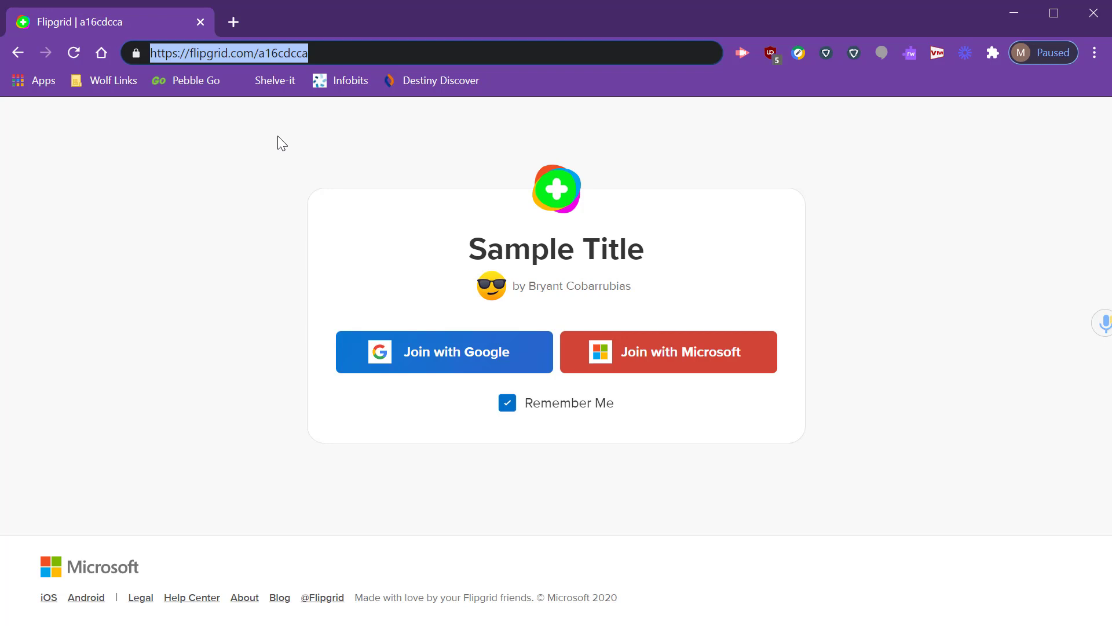
pyautogui.click(417, 369)
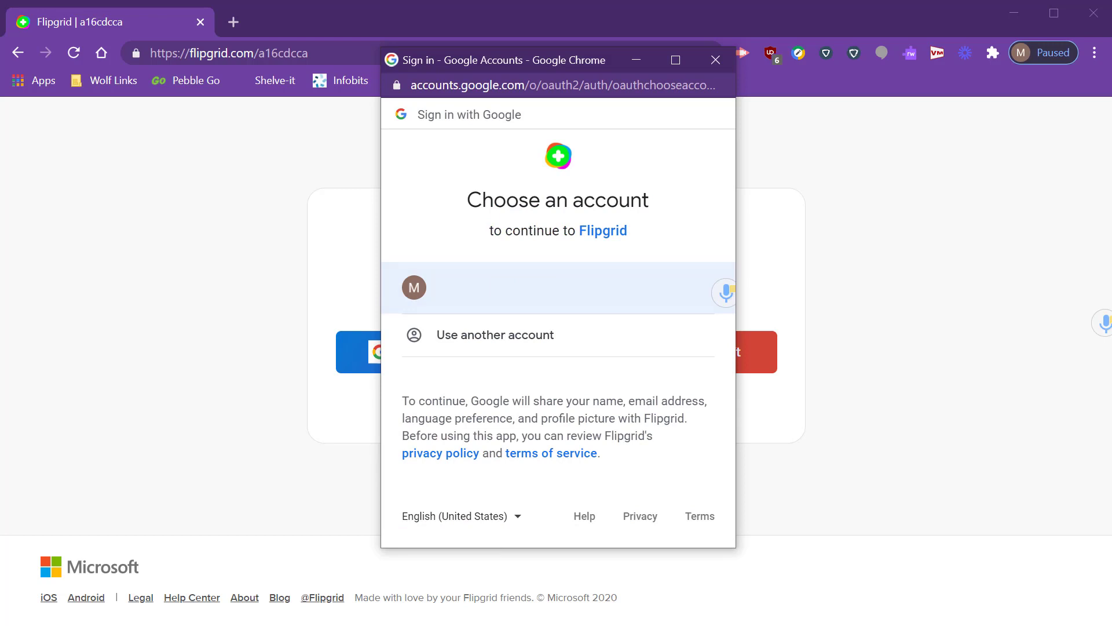
pyautogui.click(559, 289)
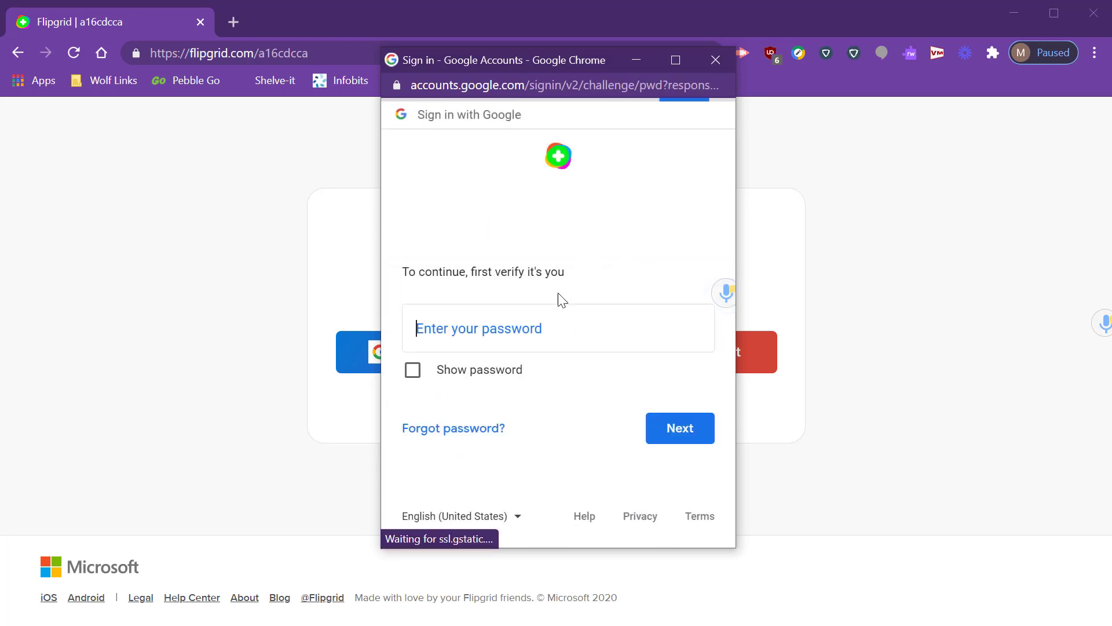
pyautogui.click(662, 428)
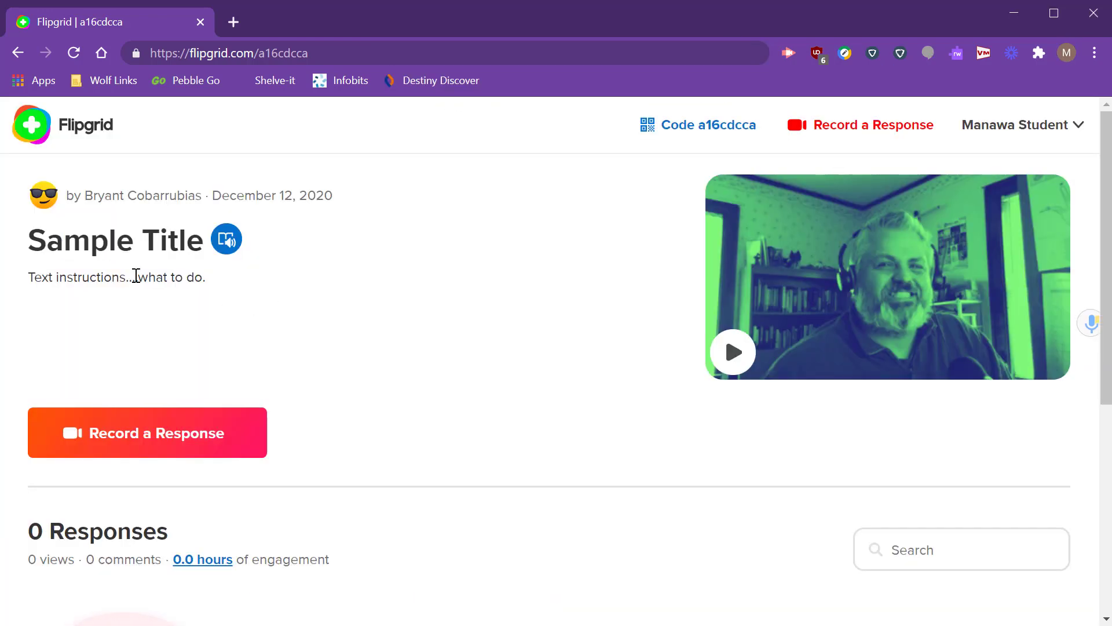
# Play the Sample Title prompt video, then close the player.
pyautogui.moveTo(64, 241); pyautogui.dragTo(131, 234)
pyautogui.click(90, 274)
pyautogui.click(722, 366)
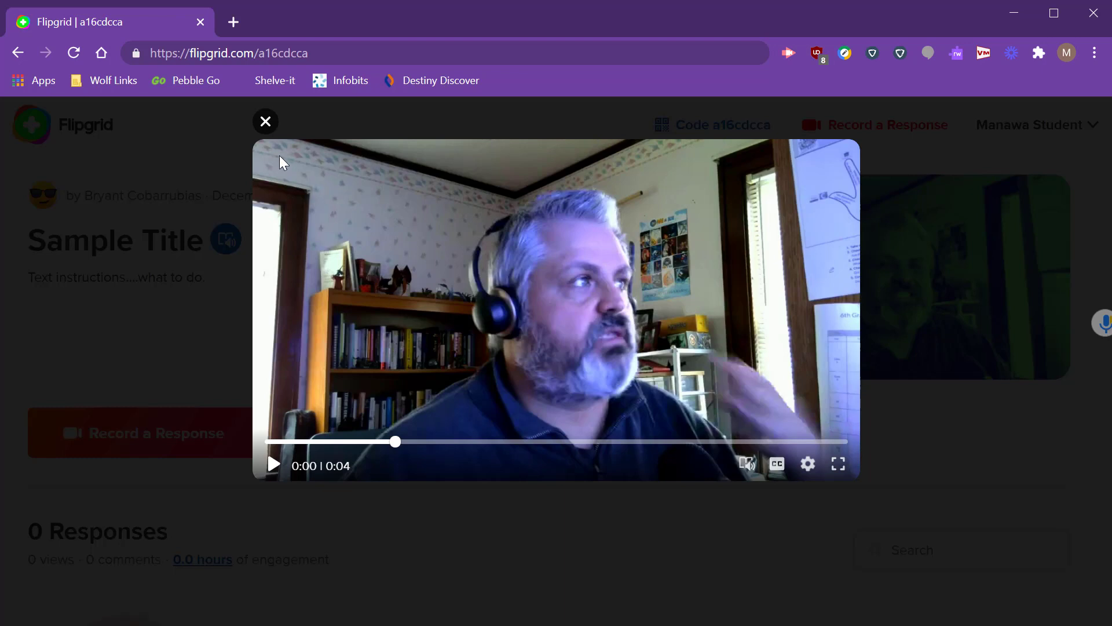
pyautogui.click(265, 122)
pyautogui.scroll(-6, 129, 355)
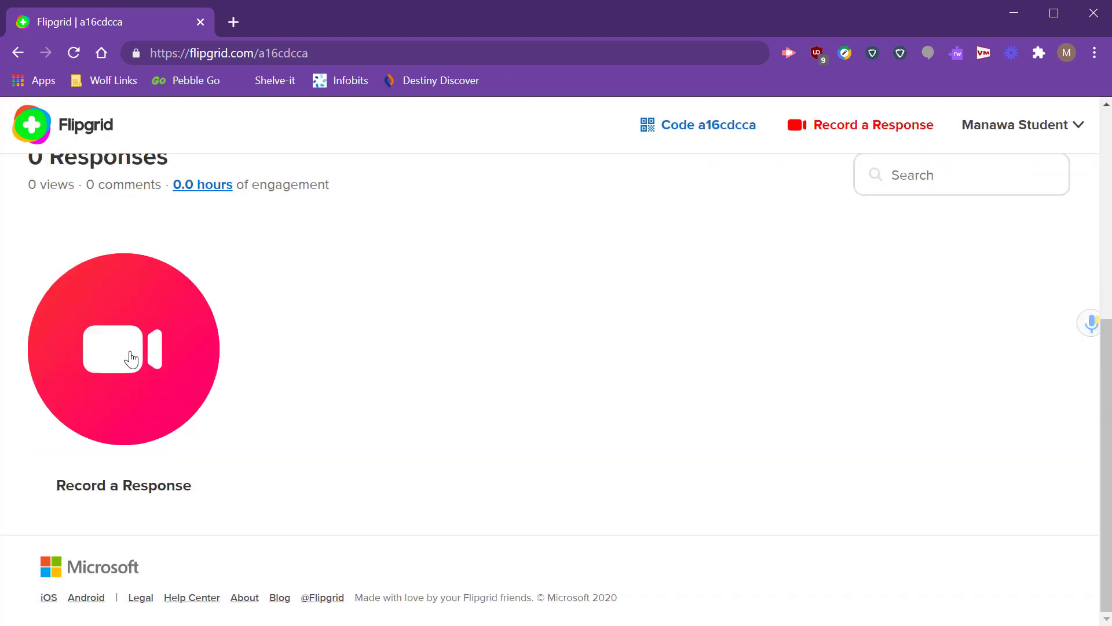
# Allow camera access, record an 0:08 student response, and advance to Submit your video.
pyautogui.click(114, 336)
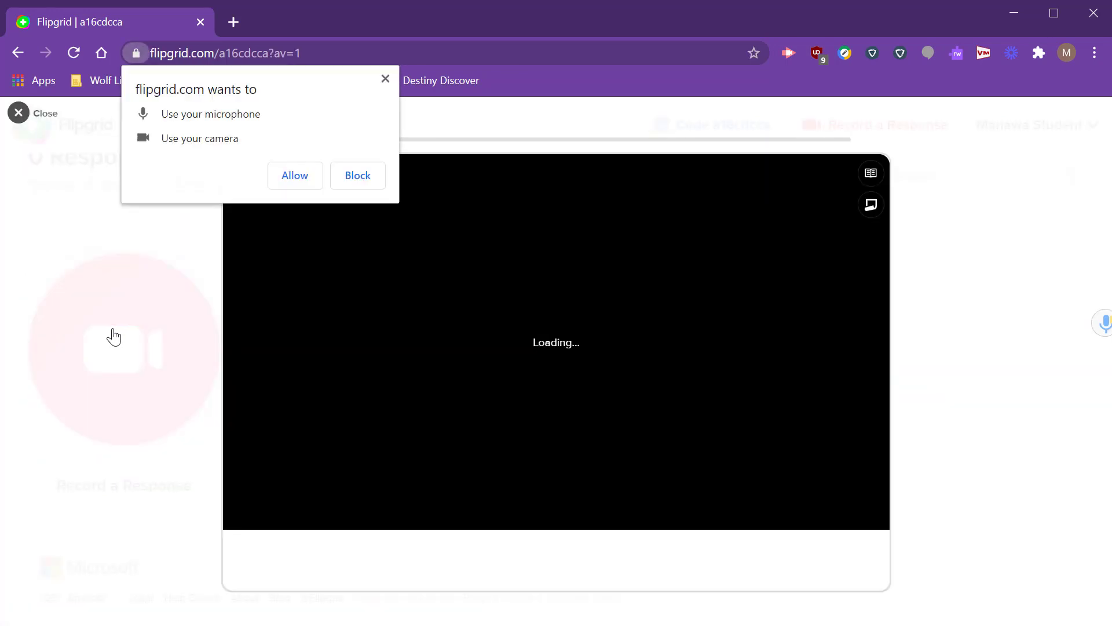
pyautogui.click(296, 176)
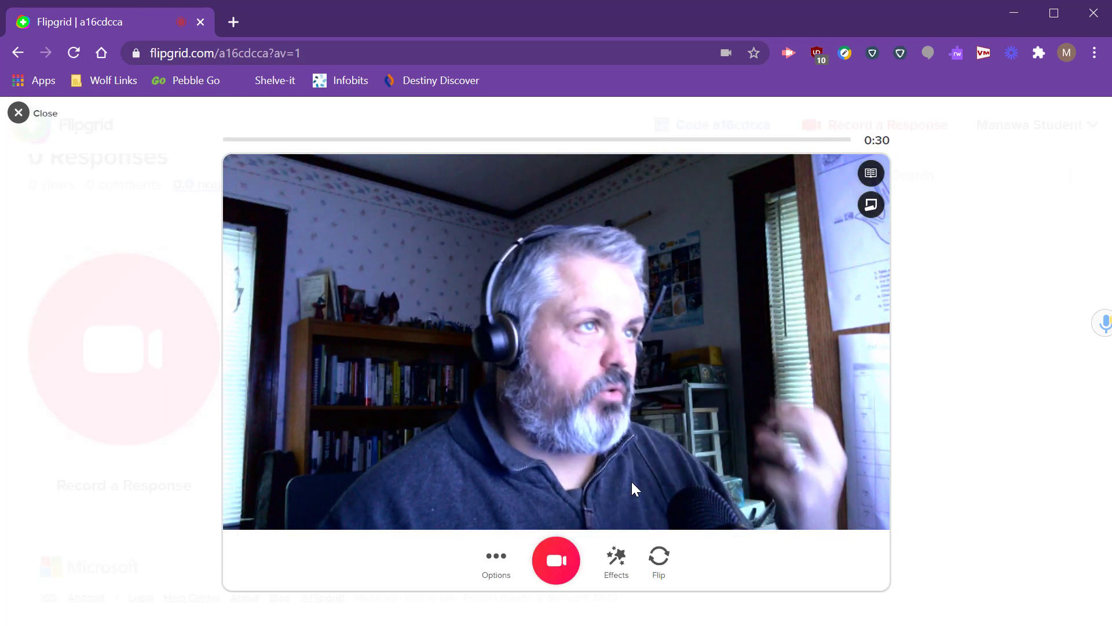
pyautogui.click(556, 560)
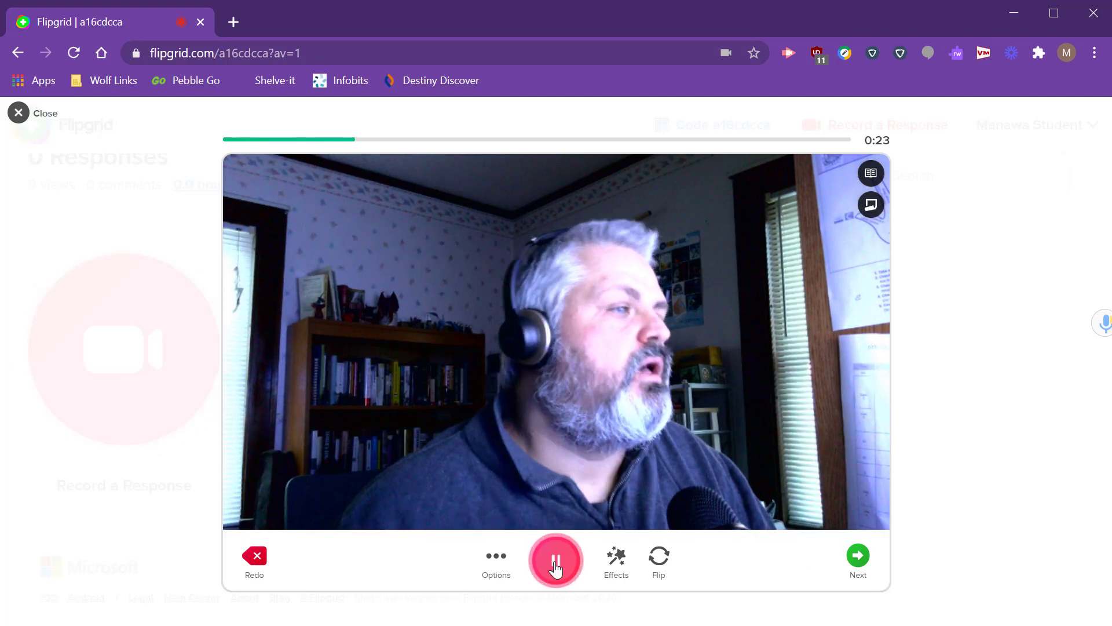
pyautogui.click(556, 561)
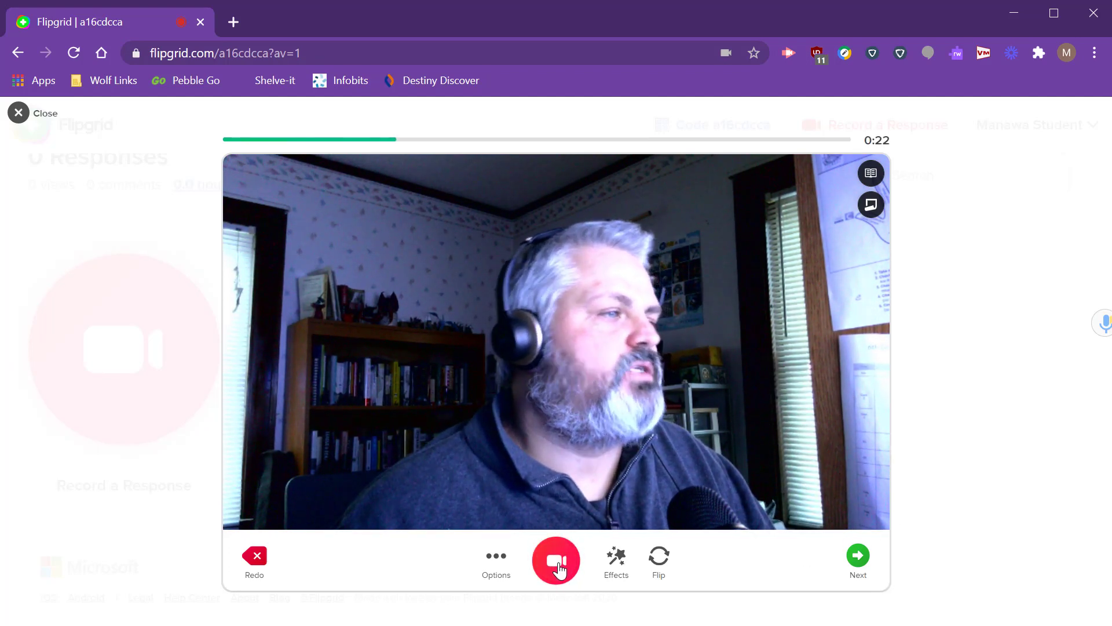
pyautogui.click(857, 555)
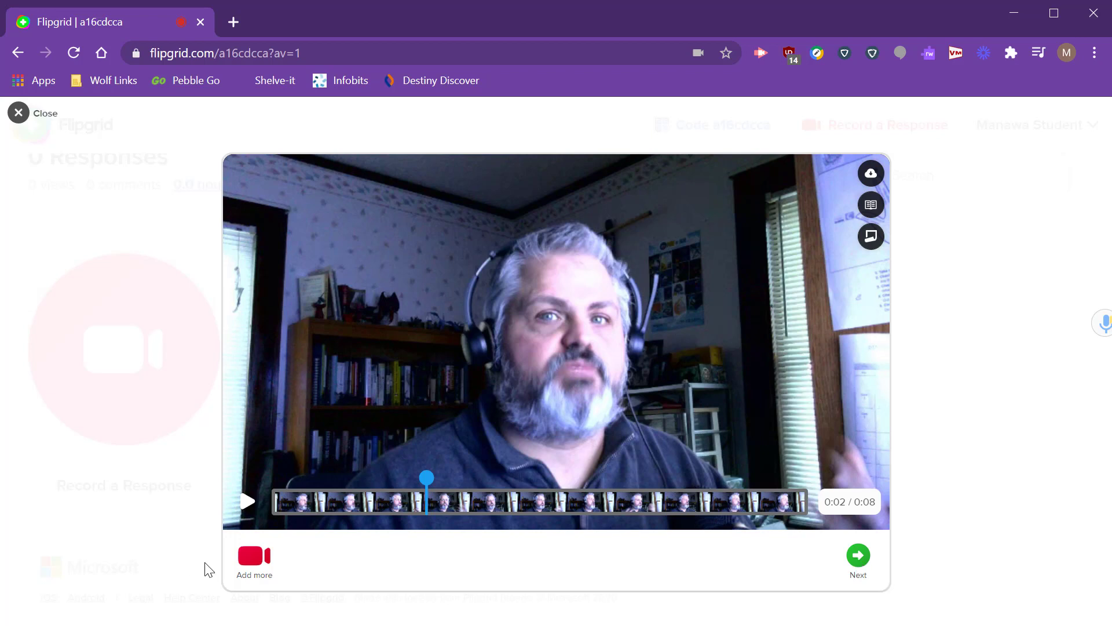
pyautogui.click(859, 556)
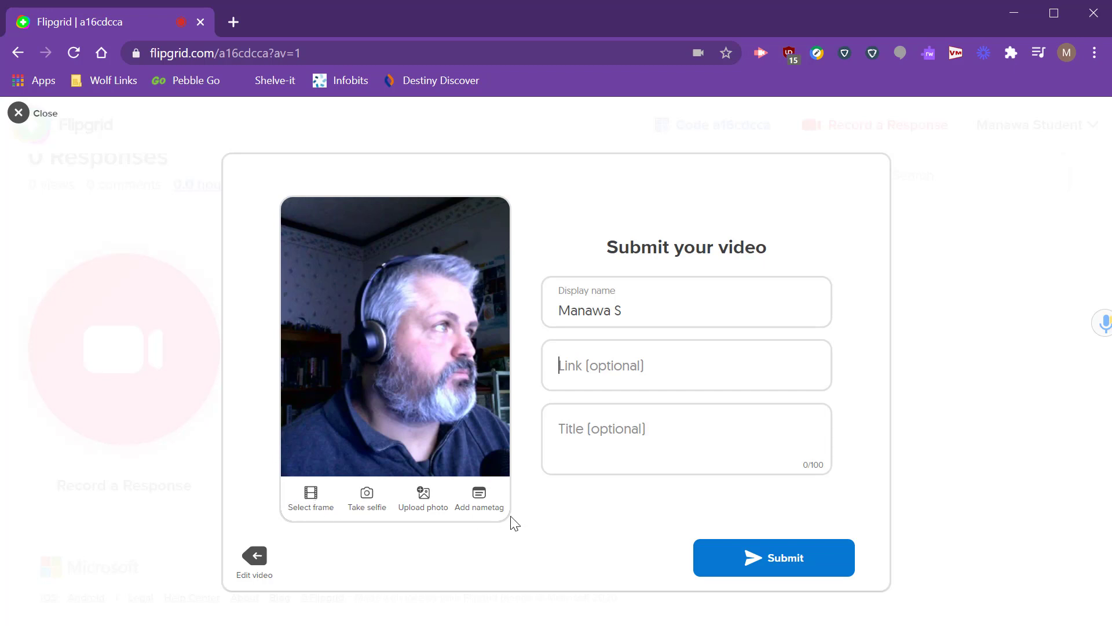
# Submit the student's video, complete the Success panel, and switch to the educator's browser window.
pyautogui.click(755, 560)
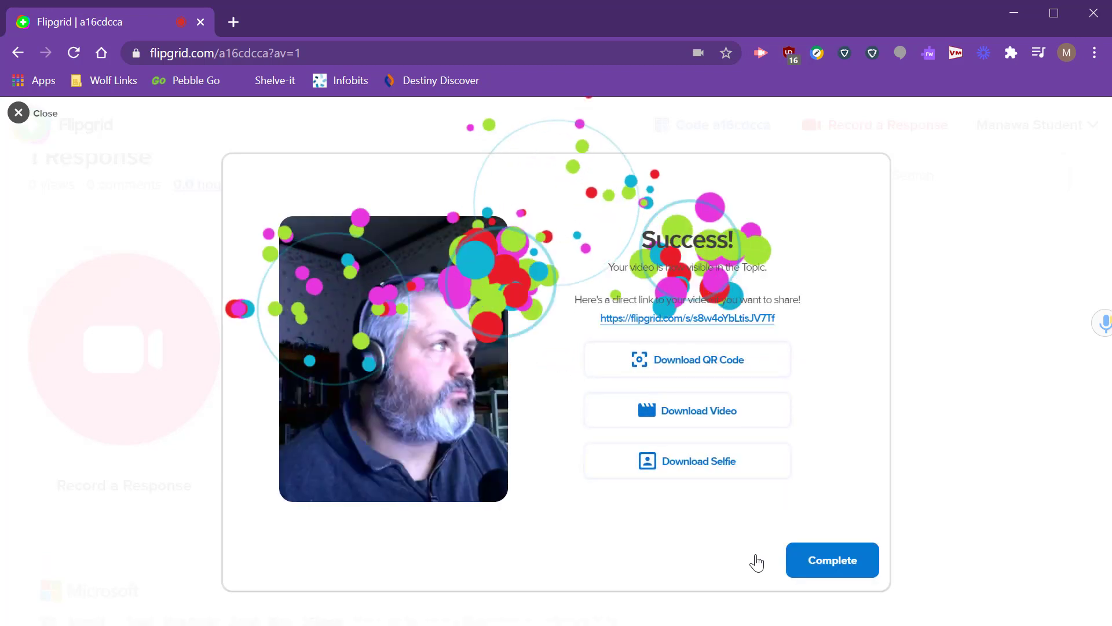
pyautogui.click(812, 559)
pyautogui.scroll(4, 599, 446)
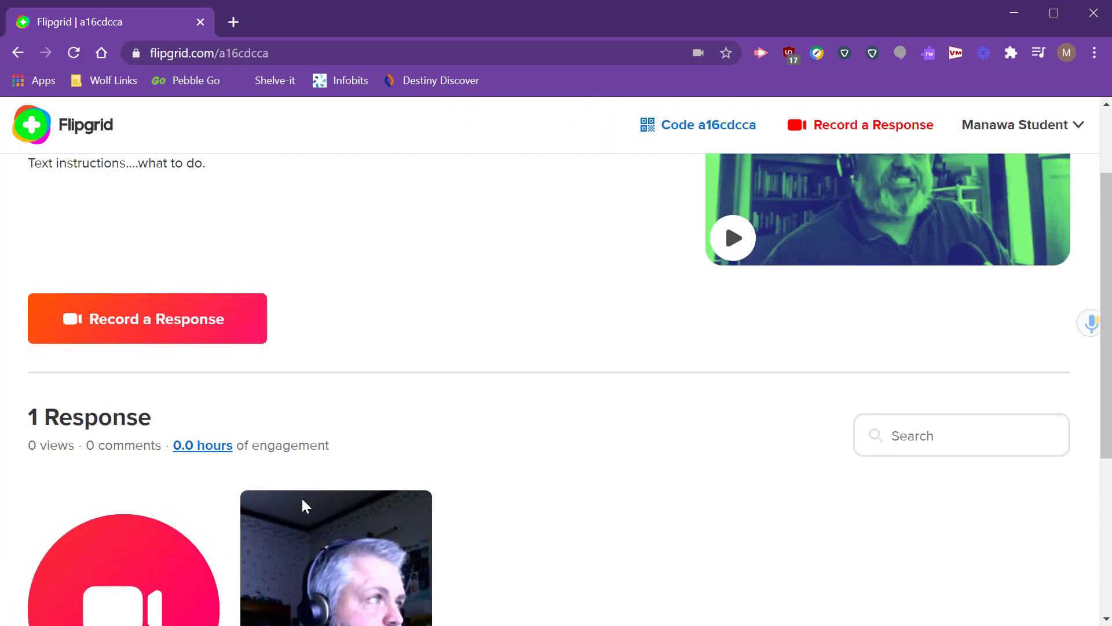
pyautogui.scroll(-3, 440, 465)
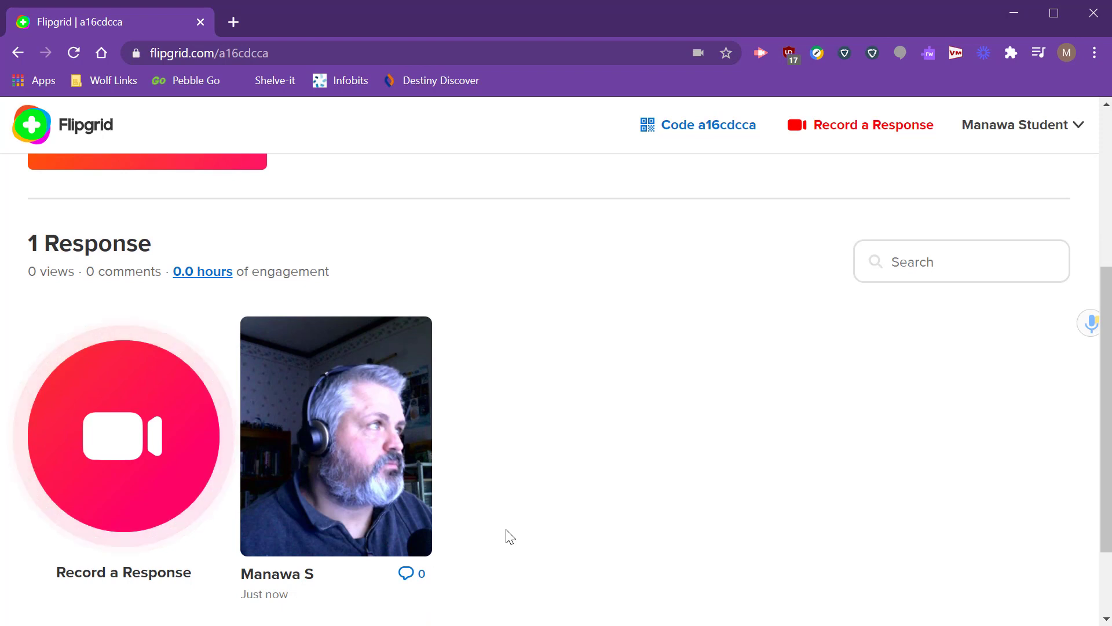
pyautogui.hotkey('alt', 'Tab')
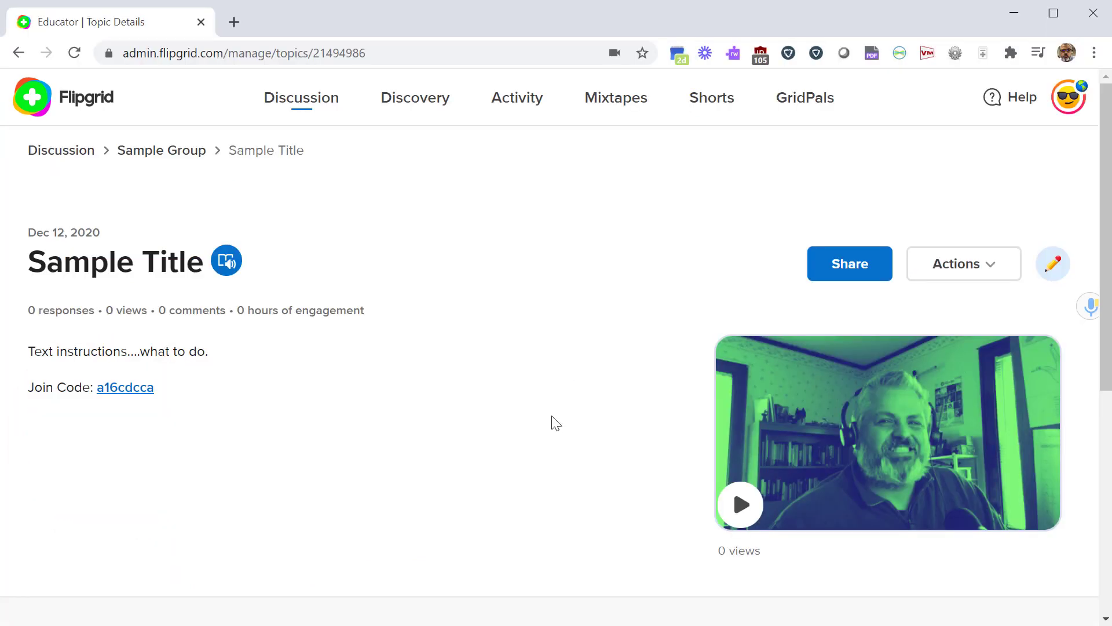
# Reload the educator's topic page and open the student's response from Responses (1).
pyautogui.scroll(-6, 555, 423)
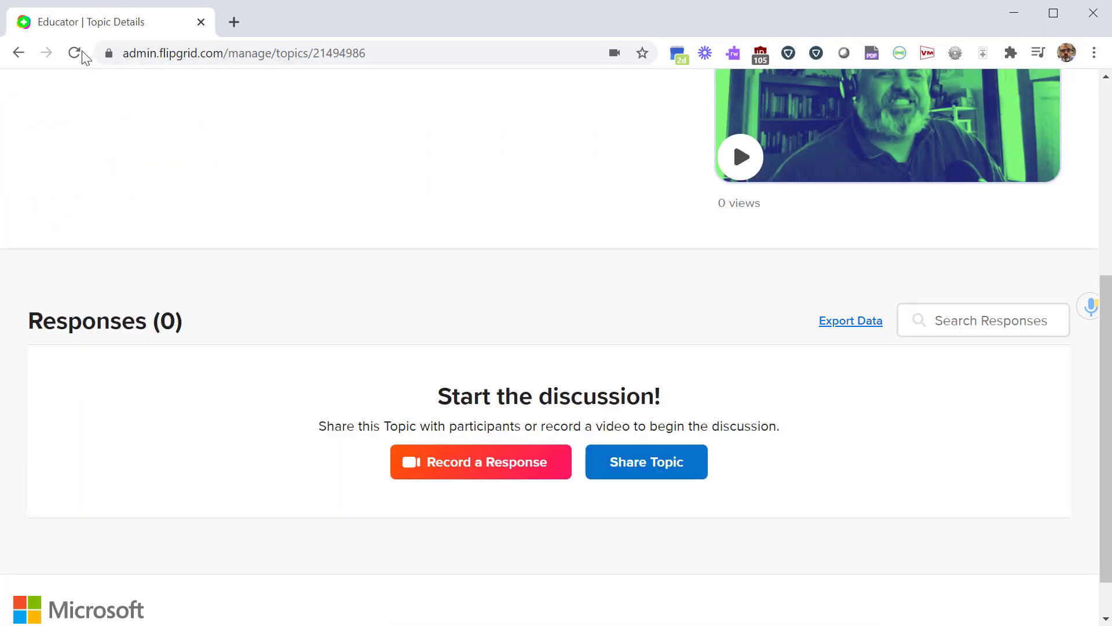
pyautogui.click(75, 53)
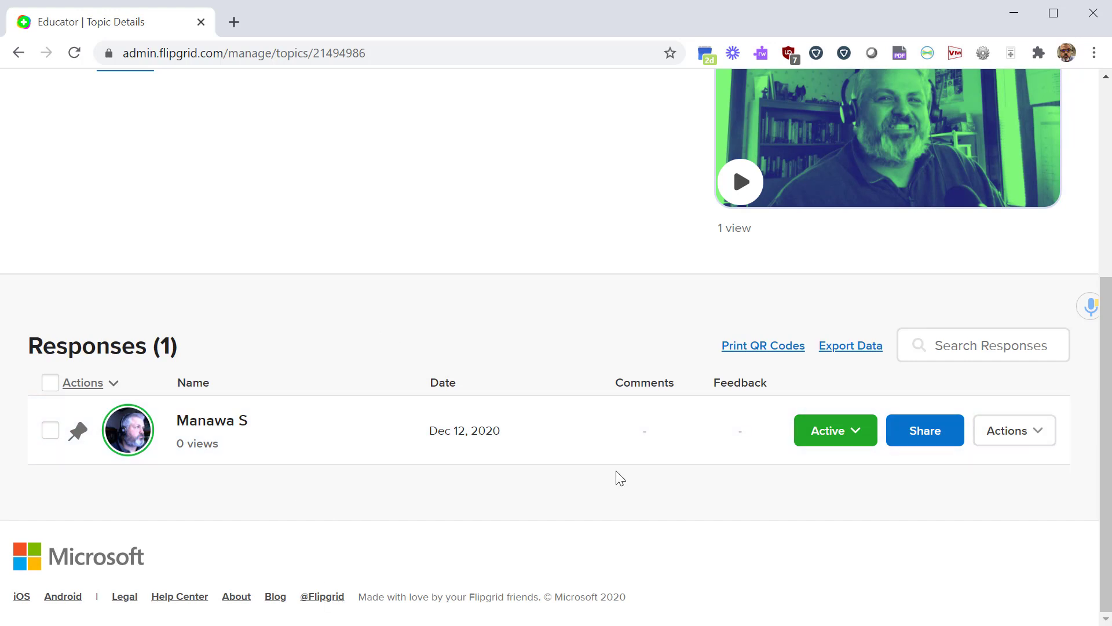
pyautogui.click(856, 445)
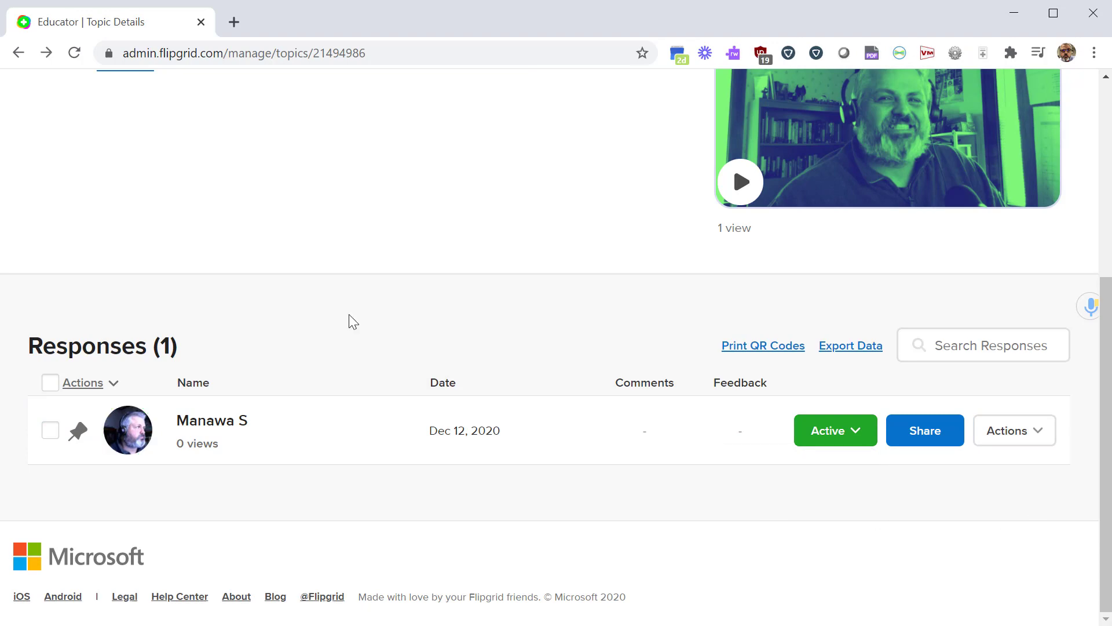
pyautogui.click(311, 450)
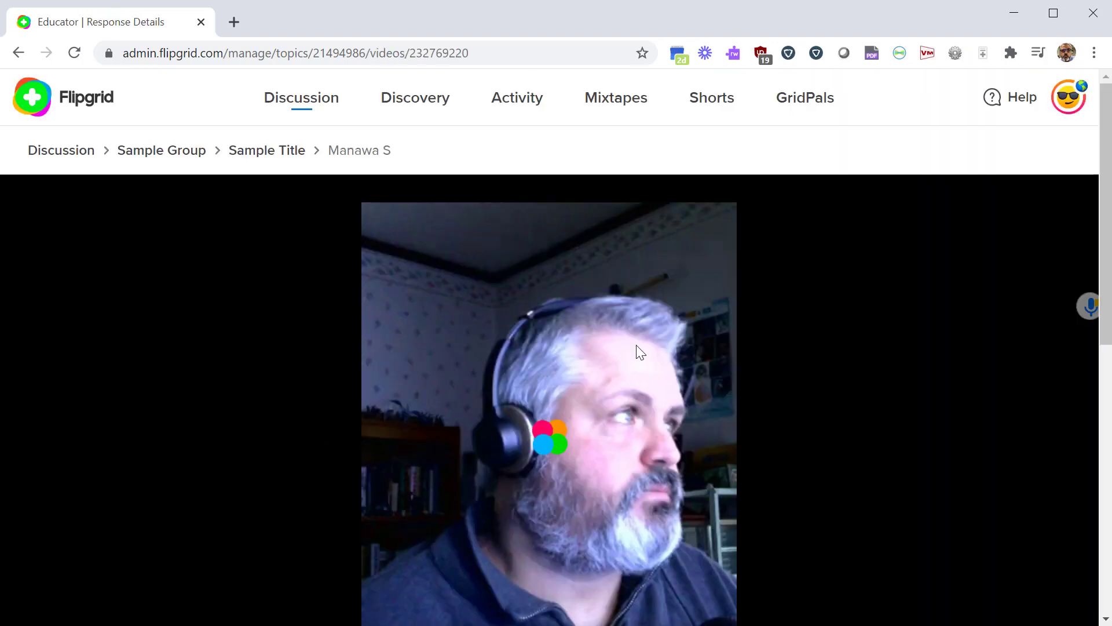
# Pause the response video and view its Feedback tab options.
pyautogui.scroll(-3, 328, 444)
pyautogui.click(169, 481)
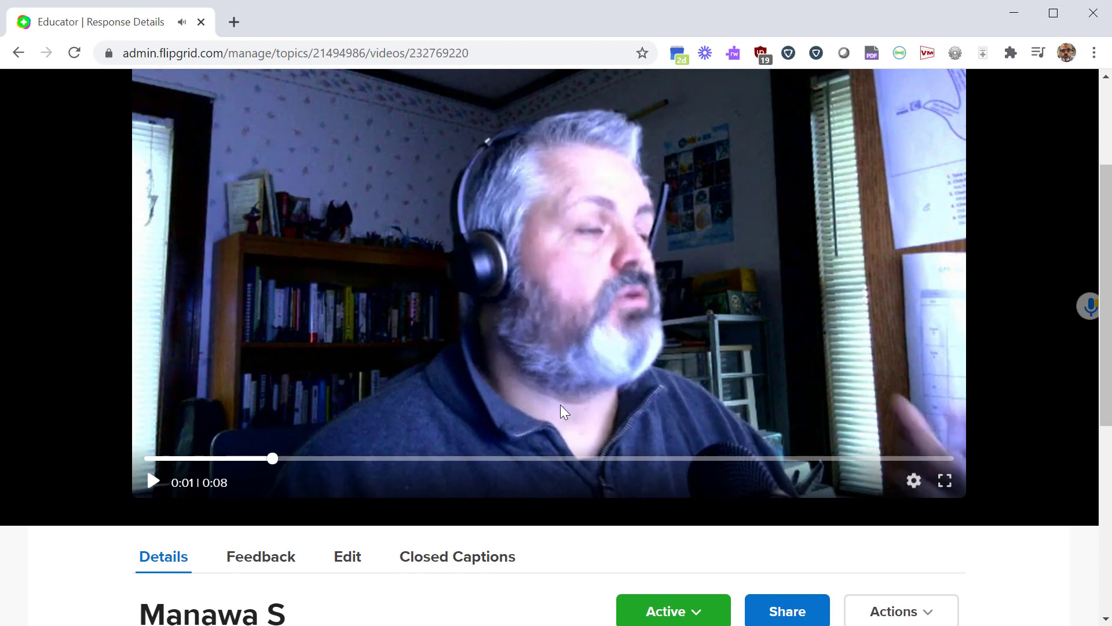
pyautogui.scroll(-5, 697, 357)
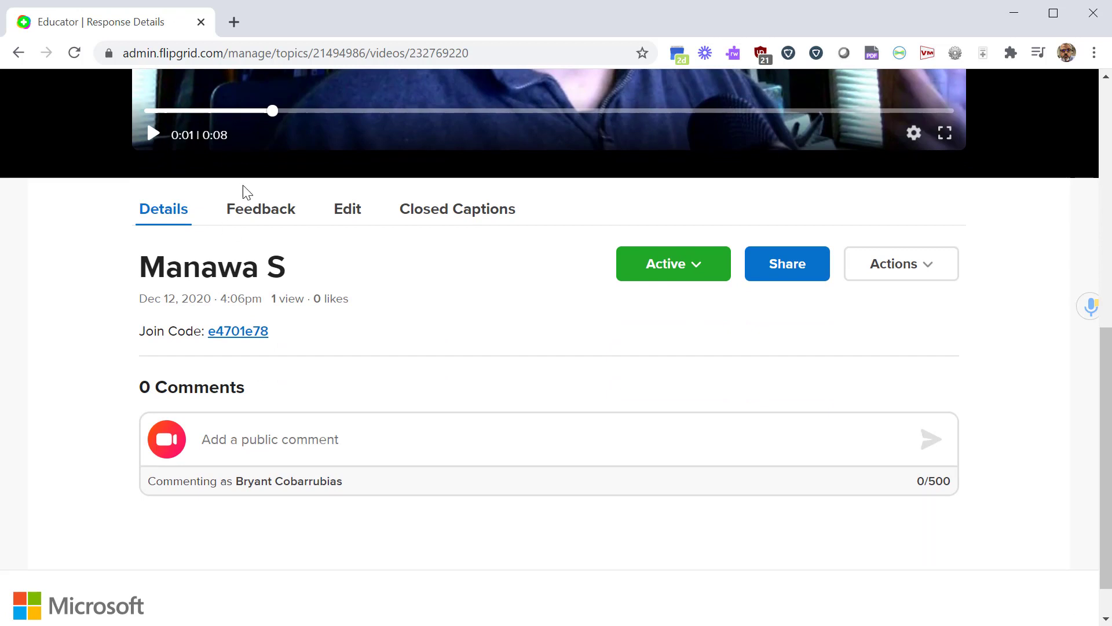
pyautogui.click(257, 216)
# Return to the Sample Title topic's Responses (1) list.
pyautogui.scroll(-5, 515, 460)
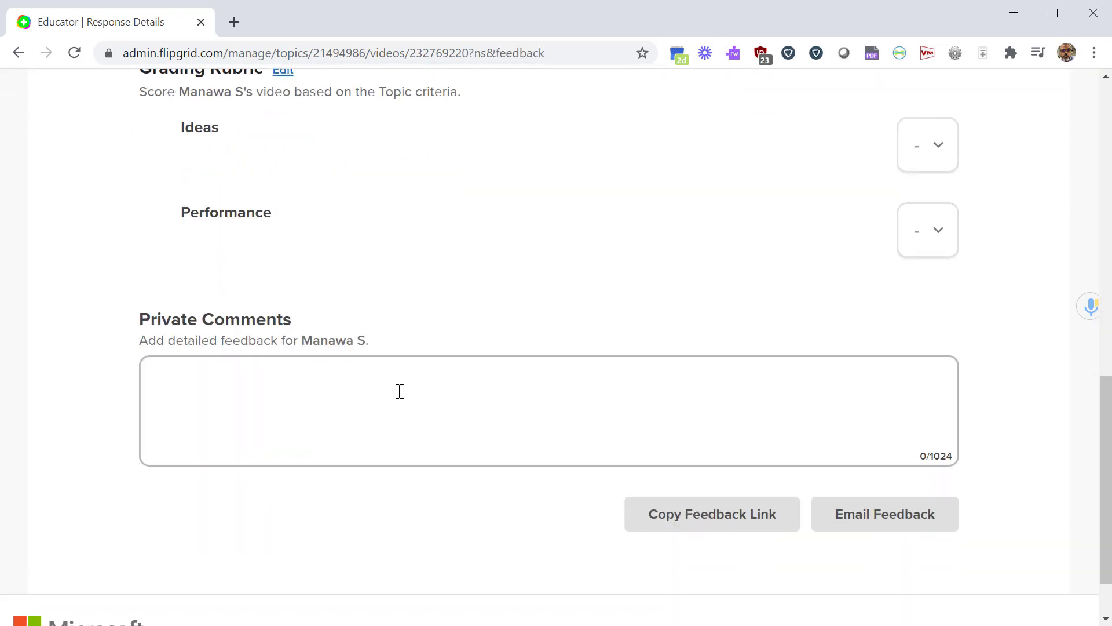
pyautogui.scroll(1, 430, 407)
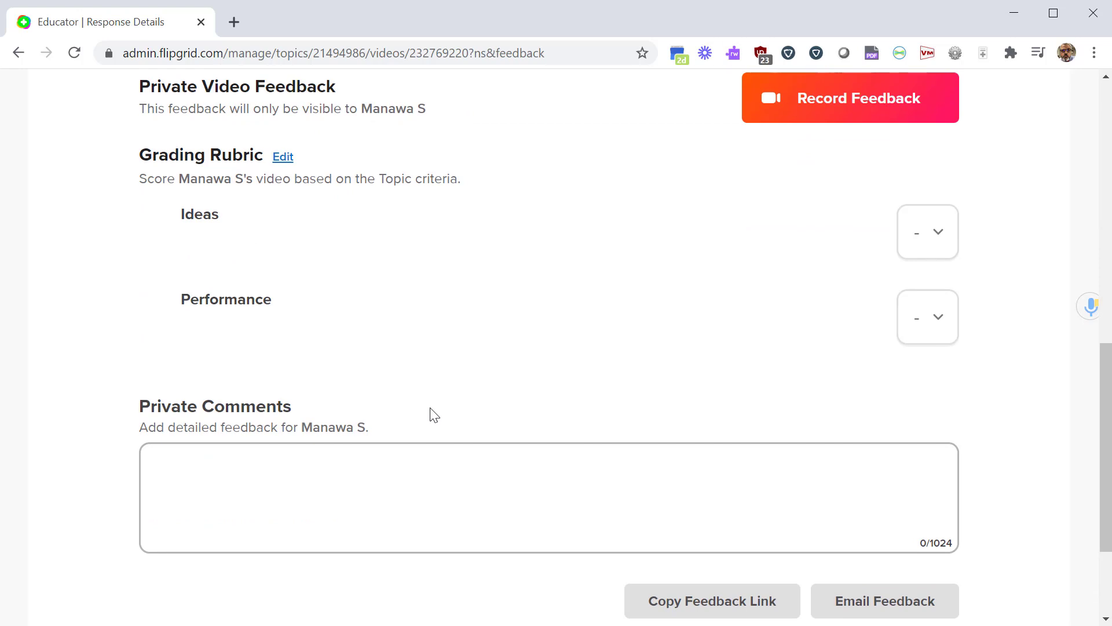
pyautogui.scroll(3, 429, 407)
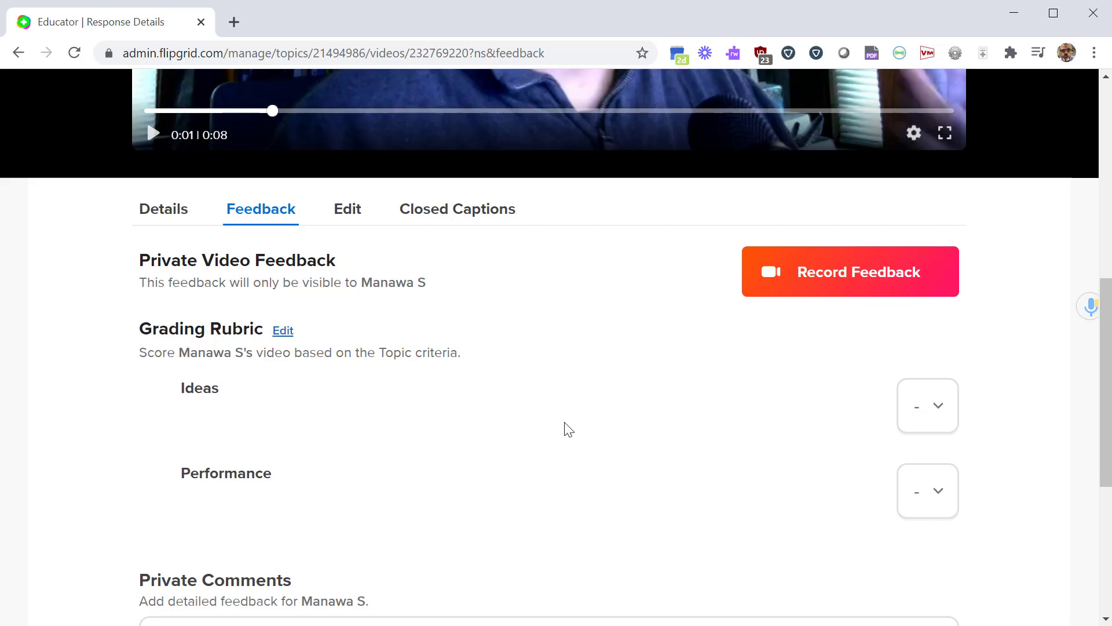
pyautogui.scroll(2, 622, 472)
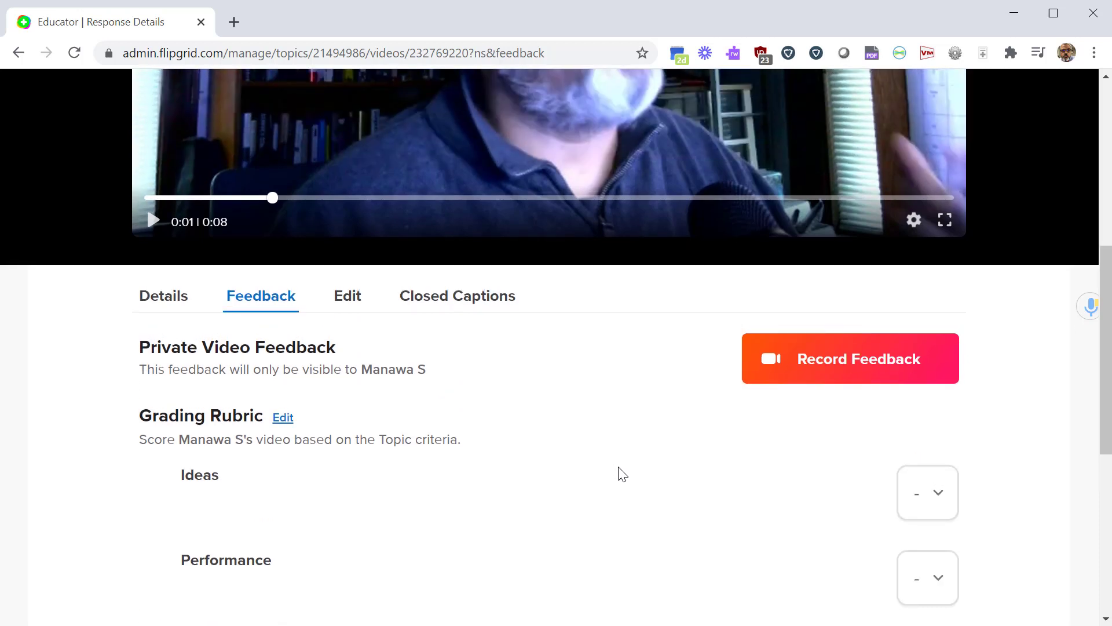
pyautogui.scroll(6, 622, 474)
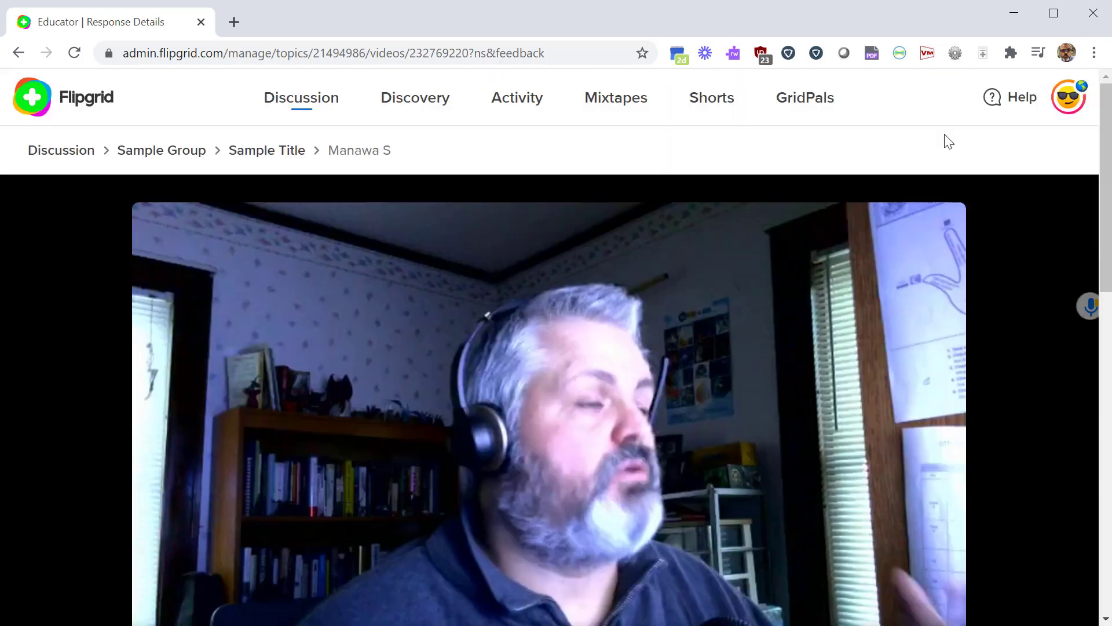
pyautogui.click(19, 53)
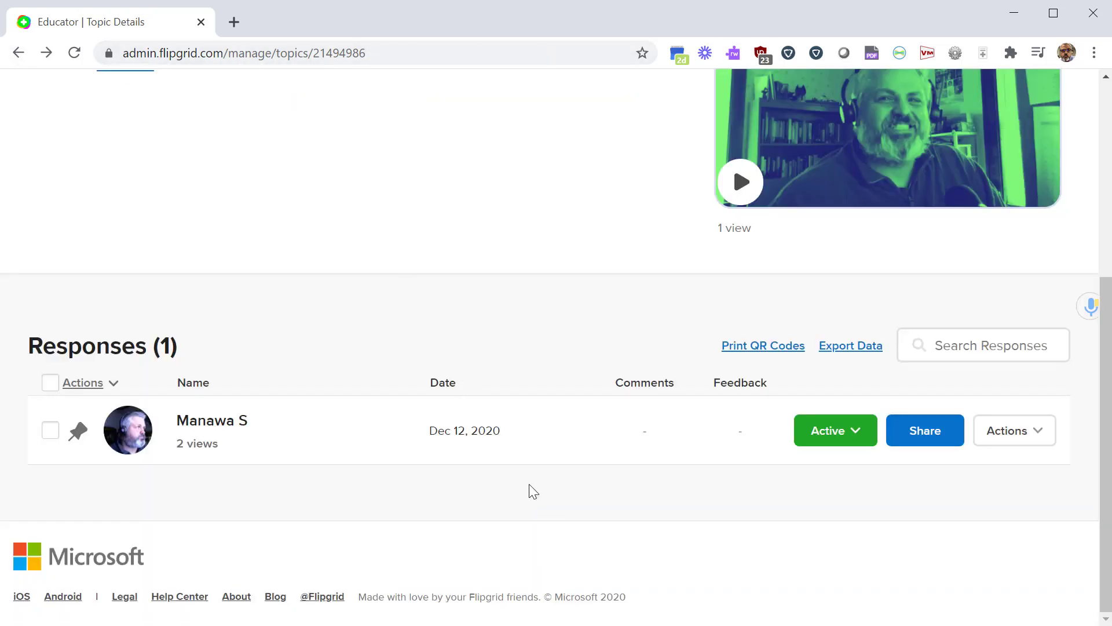